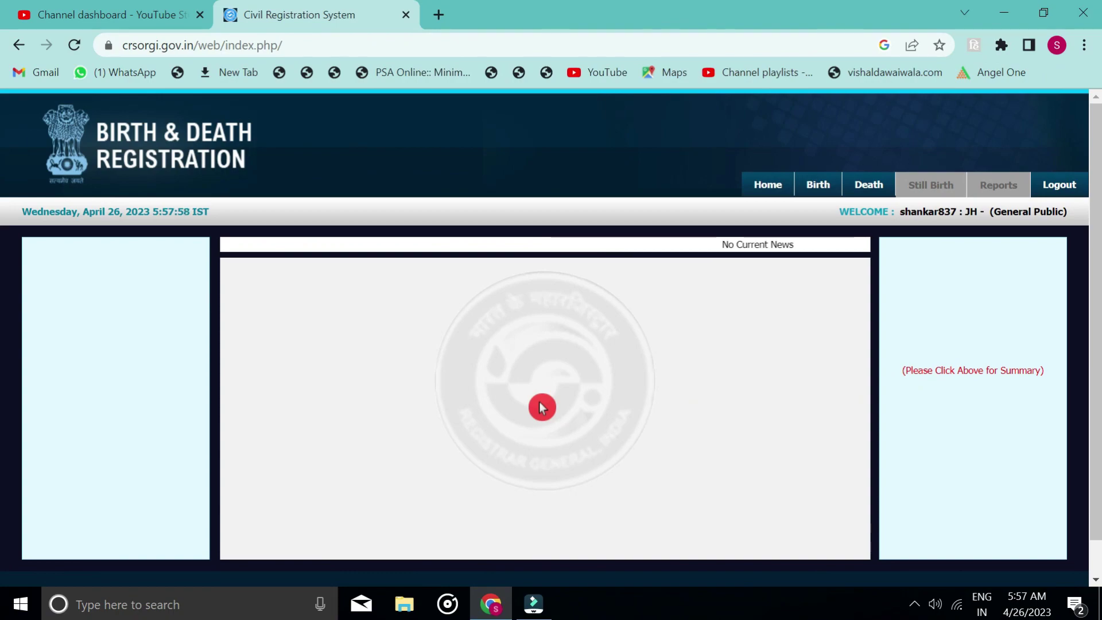
# Open a new death registration form and set the date of death to 12-04-2023.
pyautogui.moveTo(868, 189)
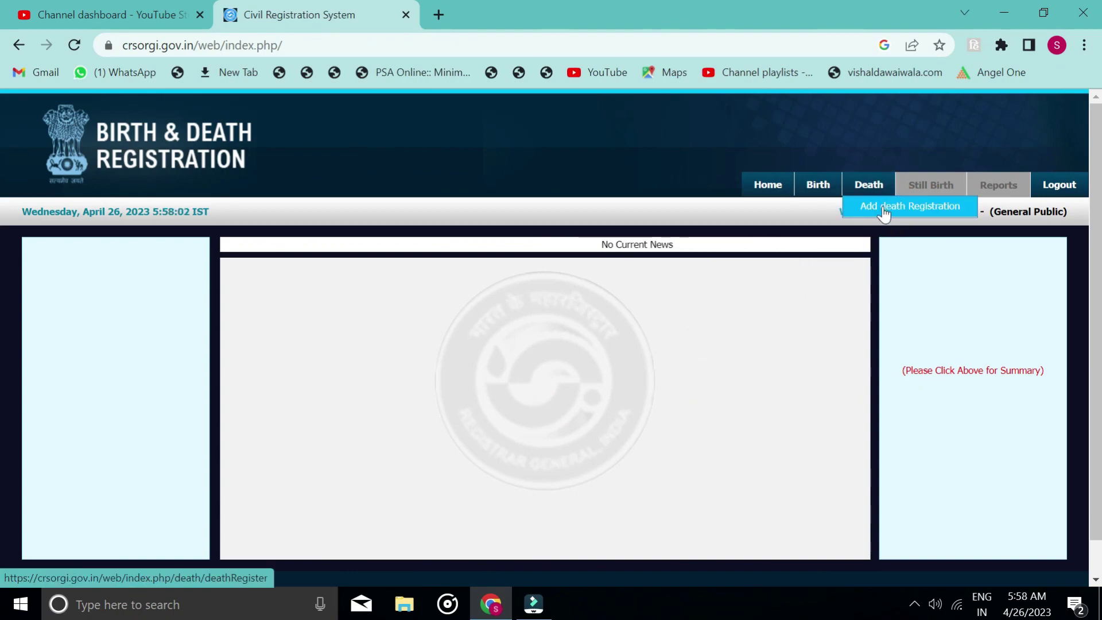
pyautogui.click(914, 207)
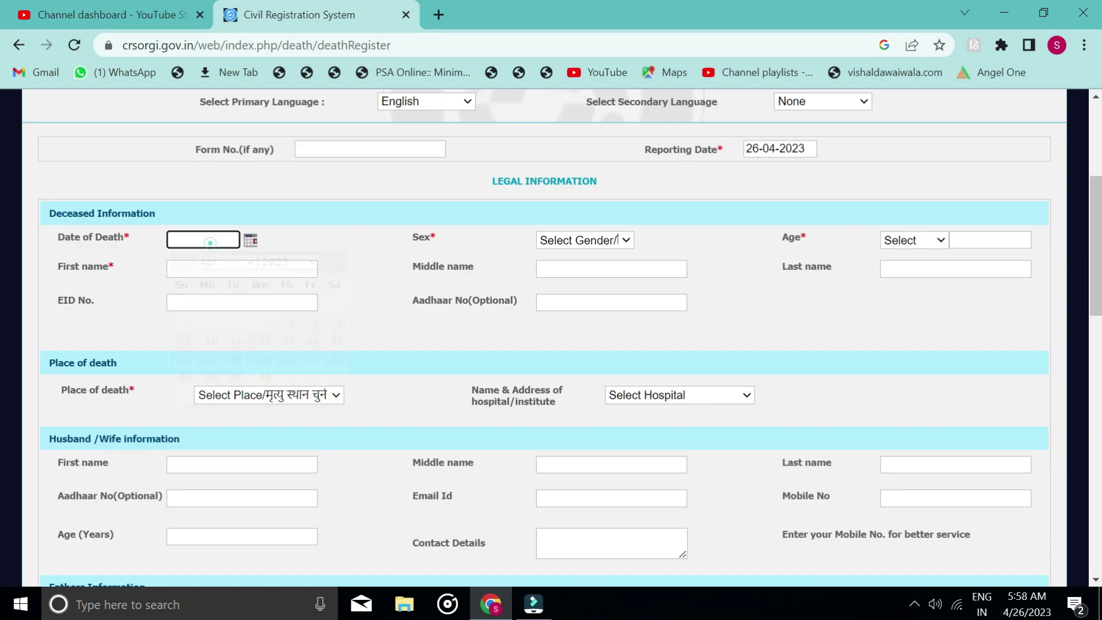
pyautogui.click(246, 244)
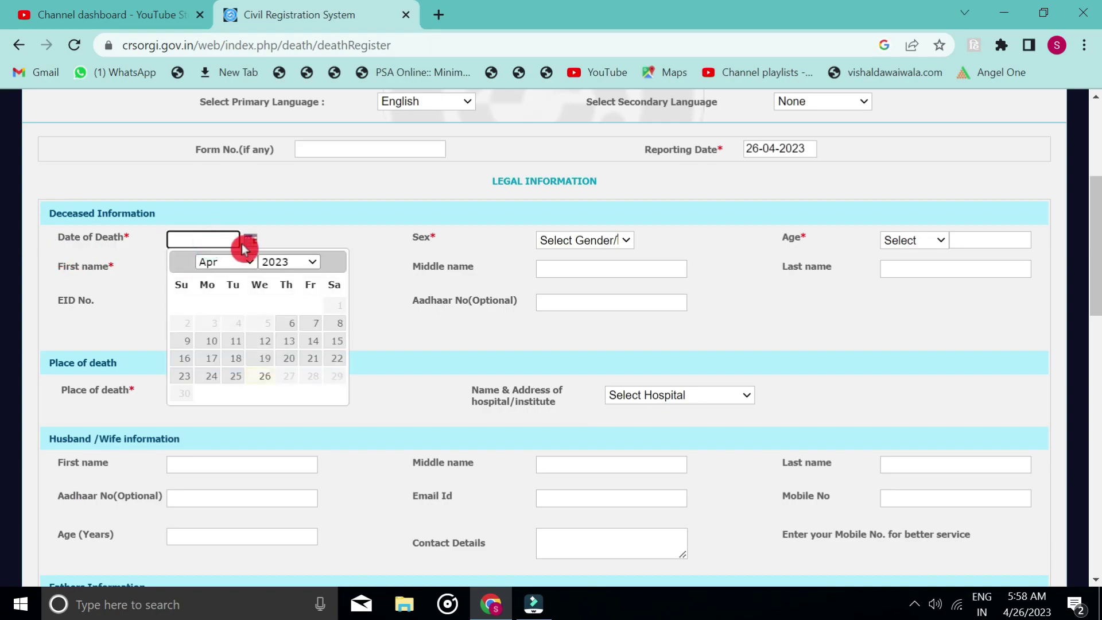
pyautogui.click(259, 342)
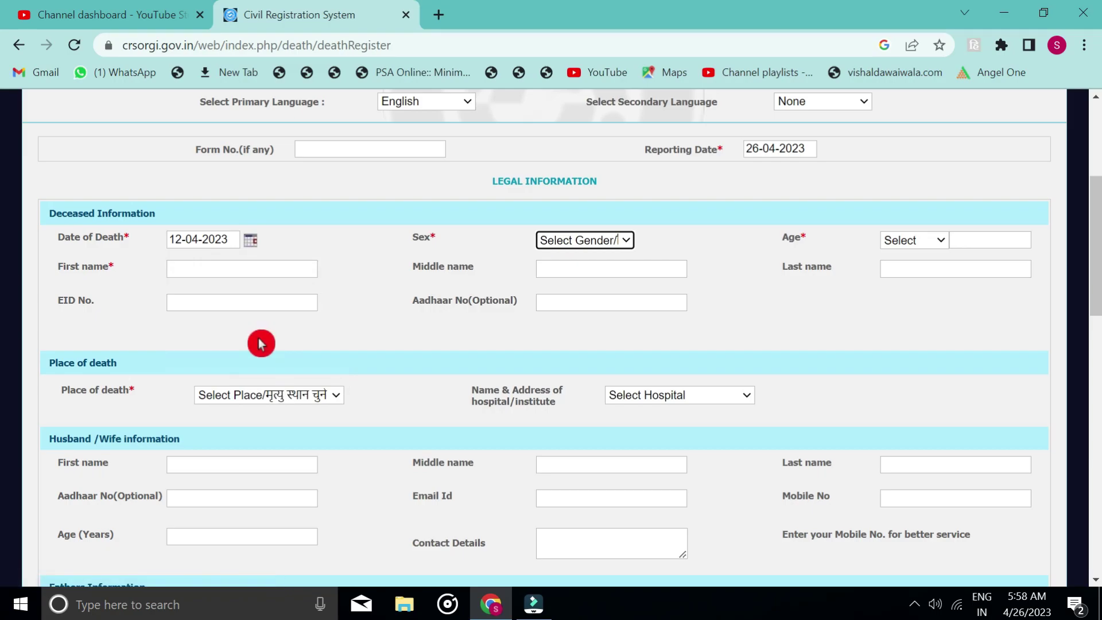
# Set the deceased's sex to Male and the age to 39 years.
pyautogui.click(607, 244)
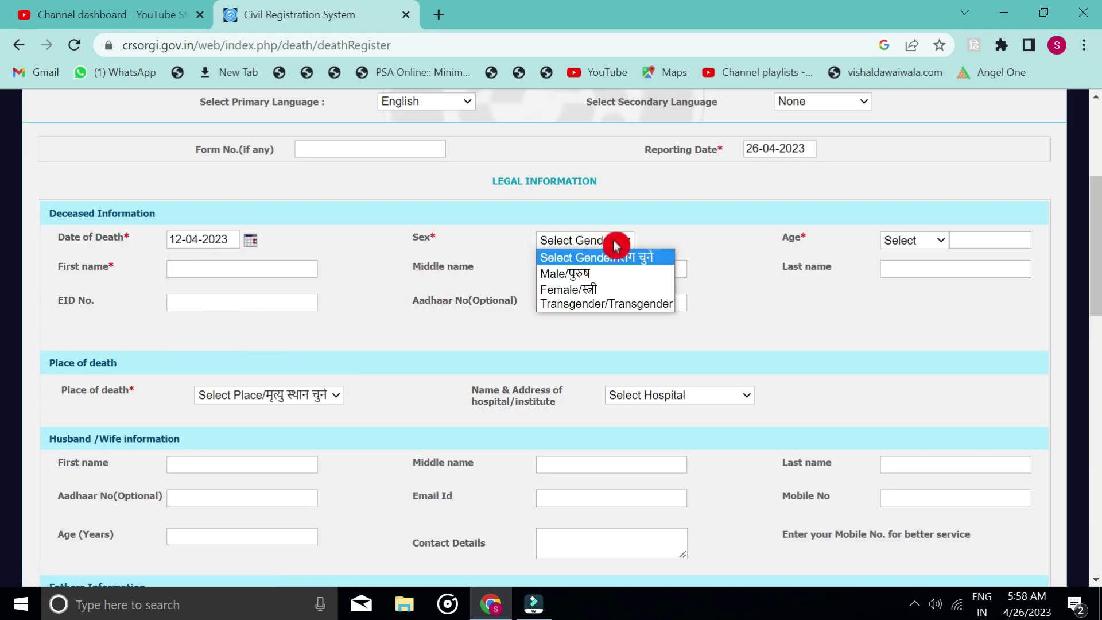
pyautogui.click(572, 275)
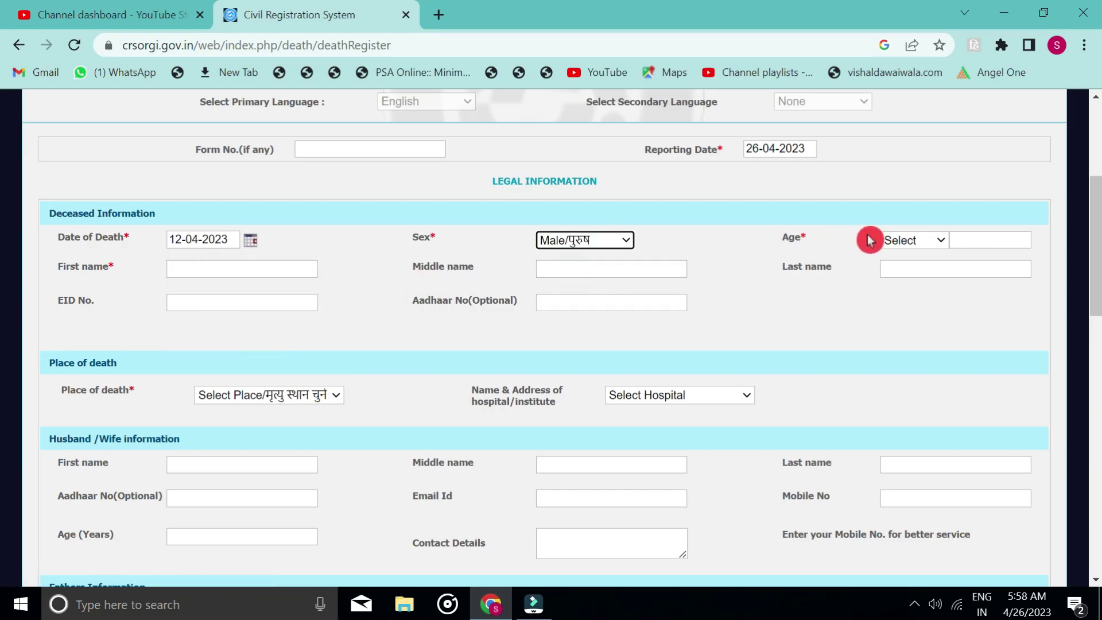
pyautogui.click(900, 241)
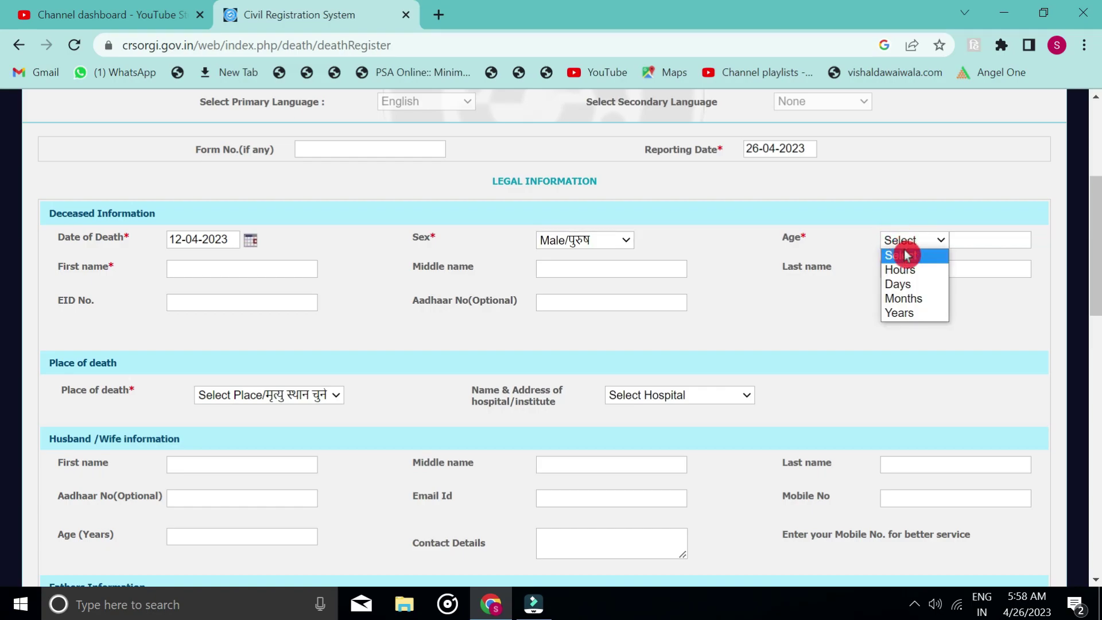
pyautogui.click(908, 313)
pyautogui.click(968, 241)
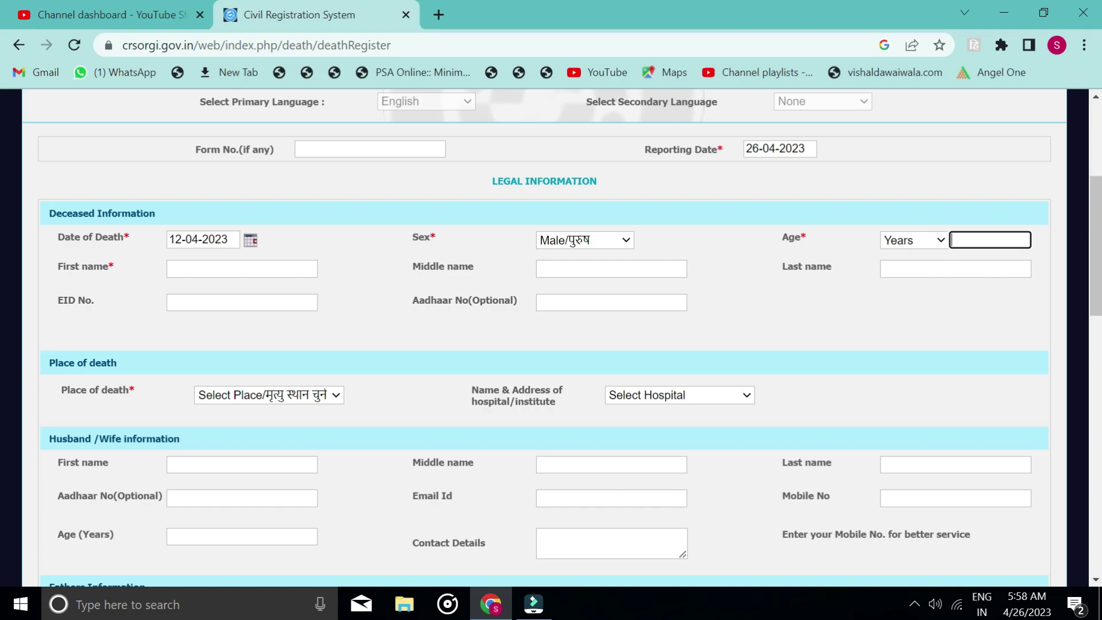
pyautogui.write('39')
pyautogui.scroll(-1, 973, 244)
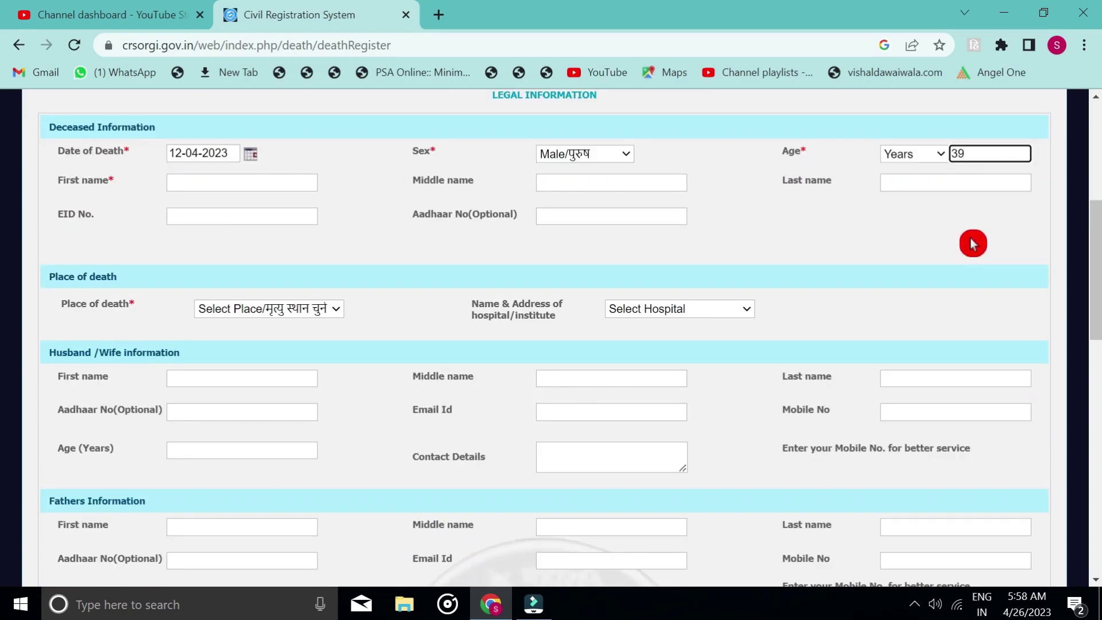
pyautogui.click(187, 182)
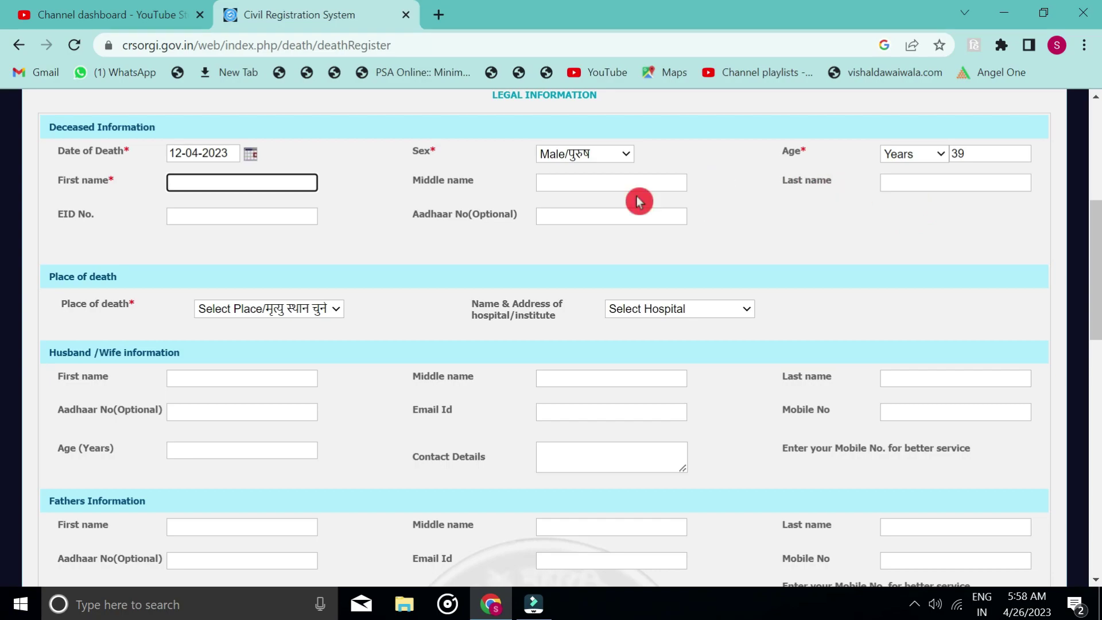
pyautogui.click(583, 220)
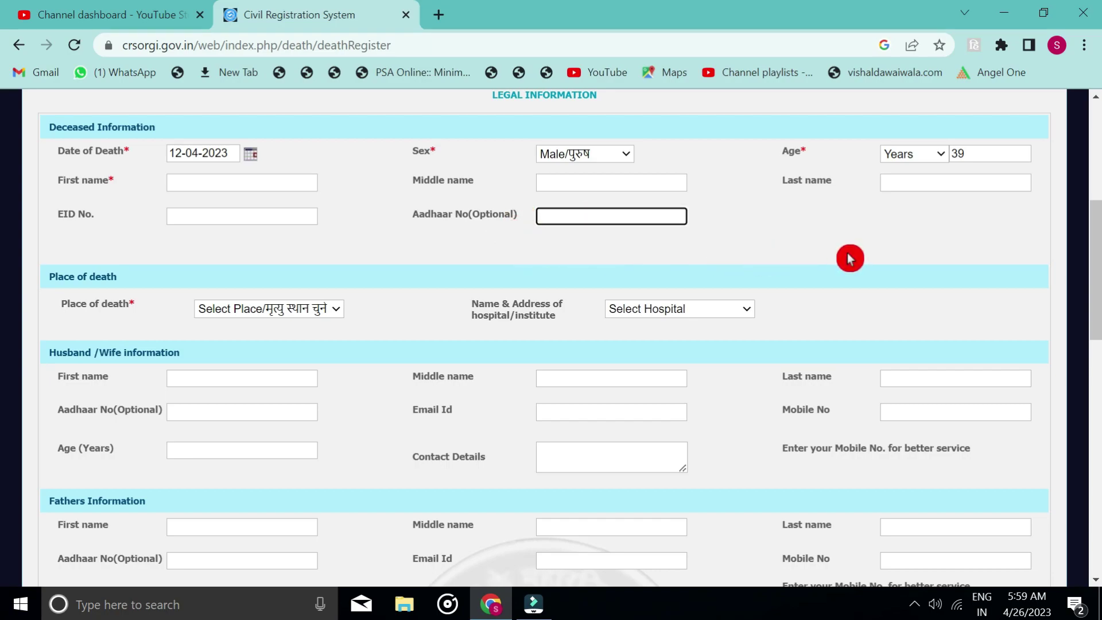
# Set the place of death to House.
pyautogui.press('Tab')
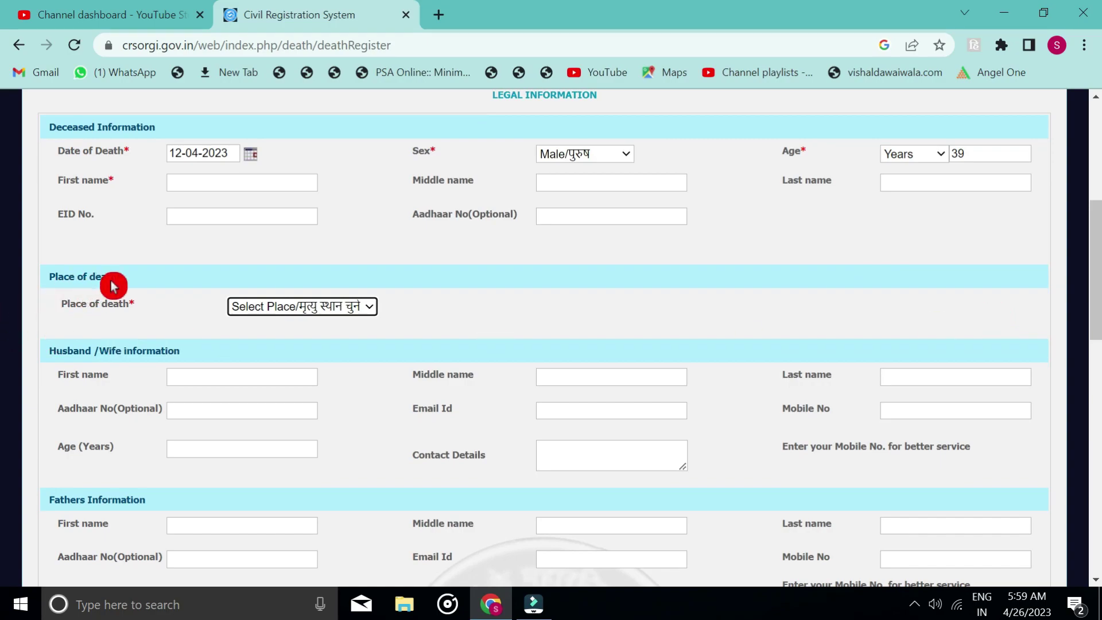
pyautogui.click(263, 308)
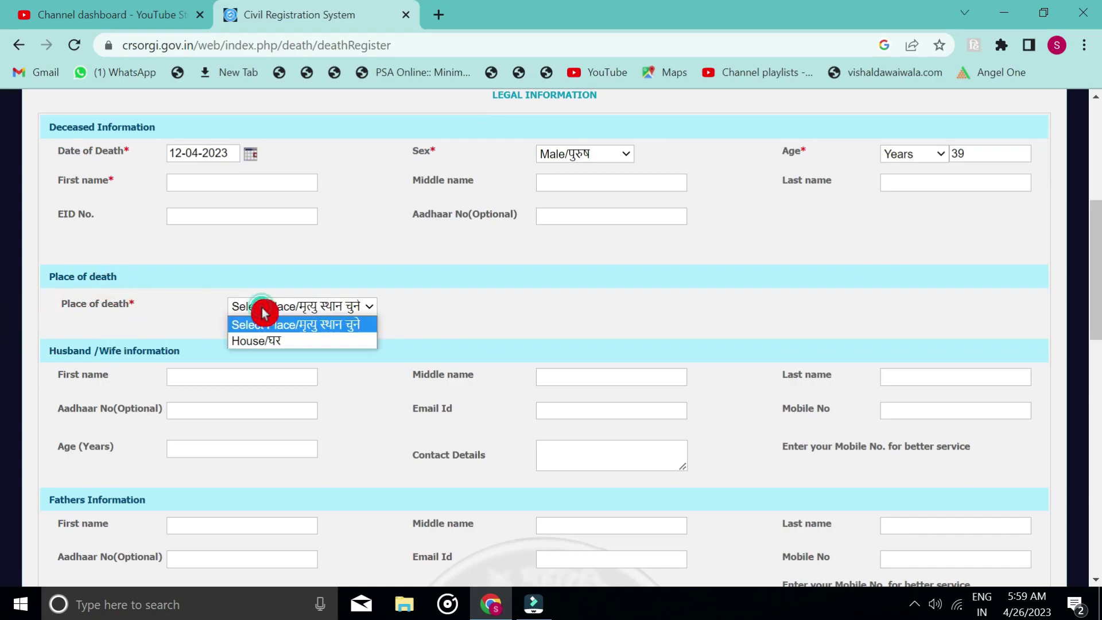
pyautogui.click(258, 341)
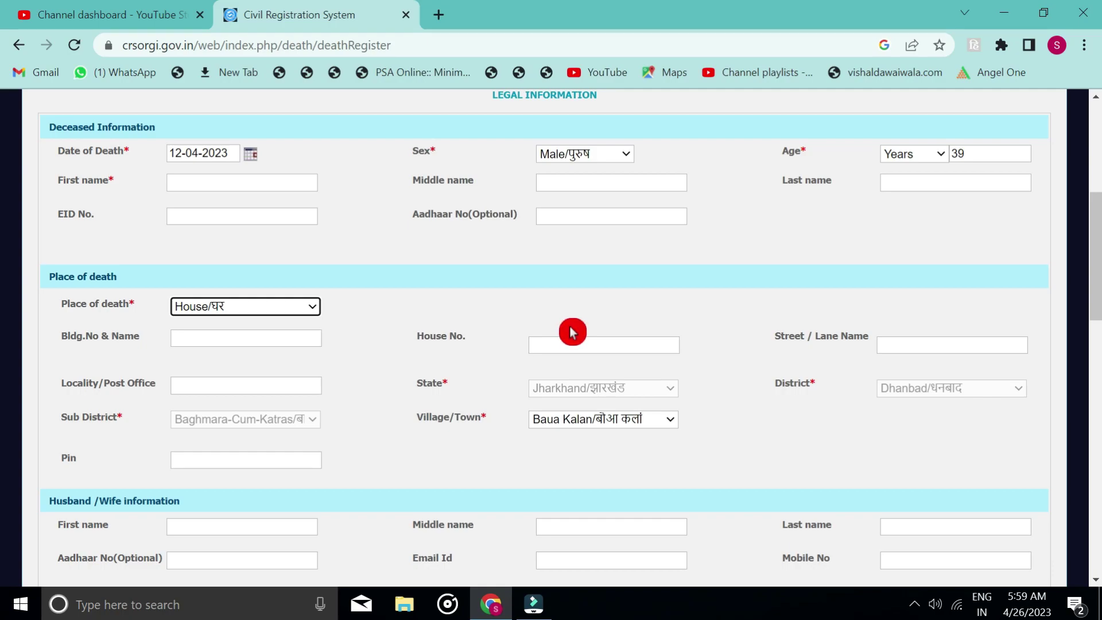
pyautogui.click(296, 306)
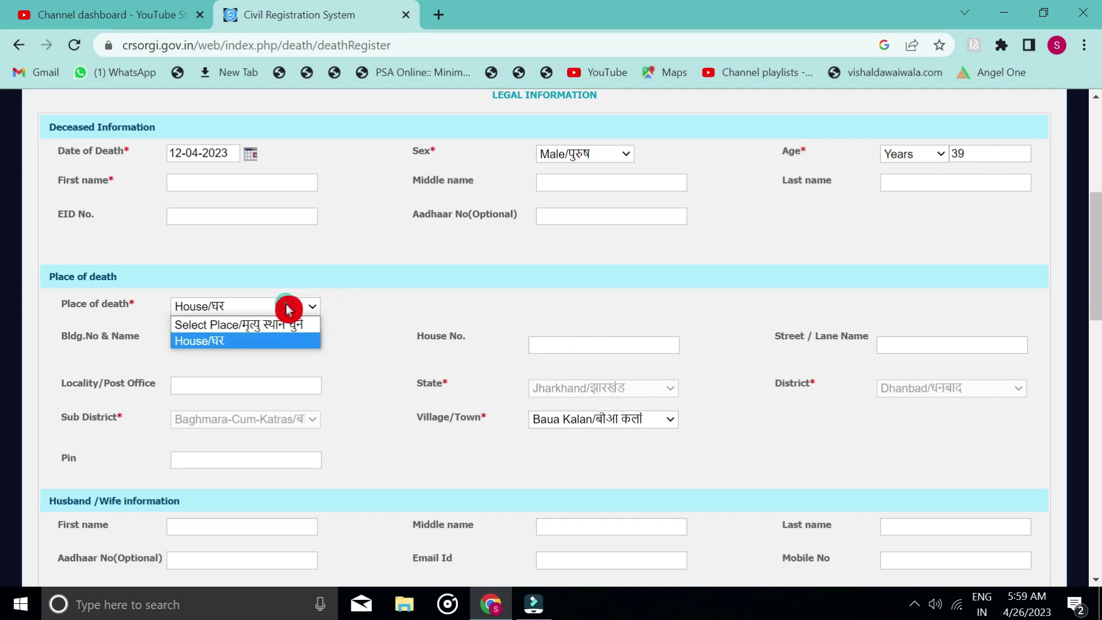
pyautogui.click(224, 341)
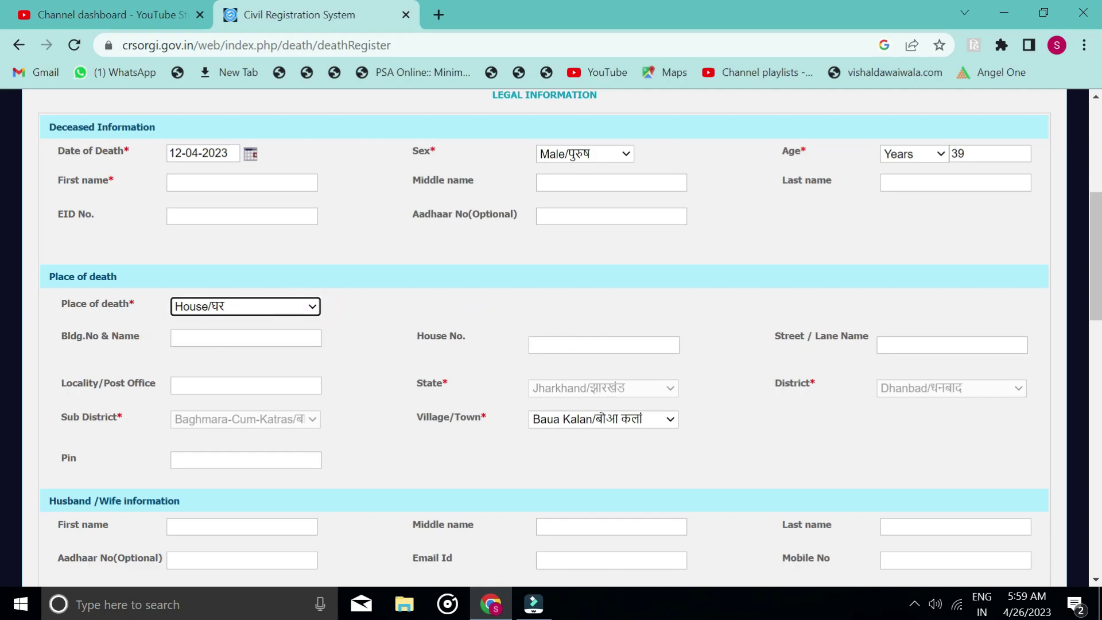
# Look through the place-of-death address fields and the husband/wife name, Aadhaar, email and mobile fields.
pyautogui.scroll(-1, 763, 314)
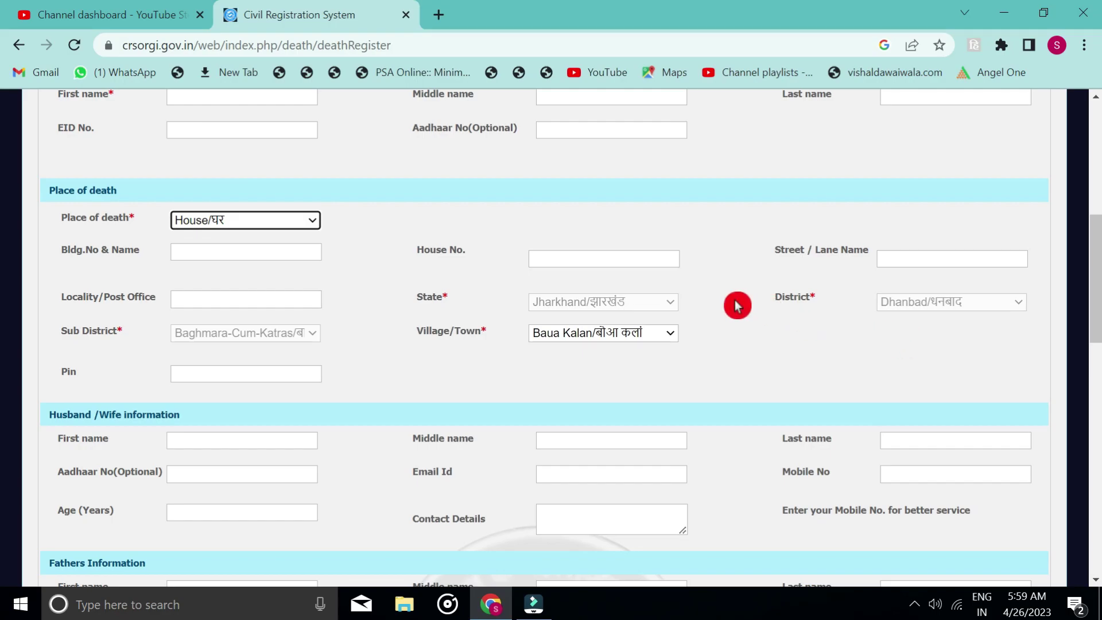
pyautogui.scroll(-3, 737, 306)
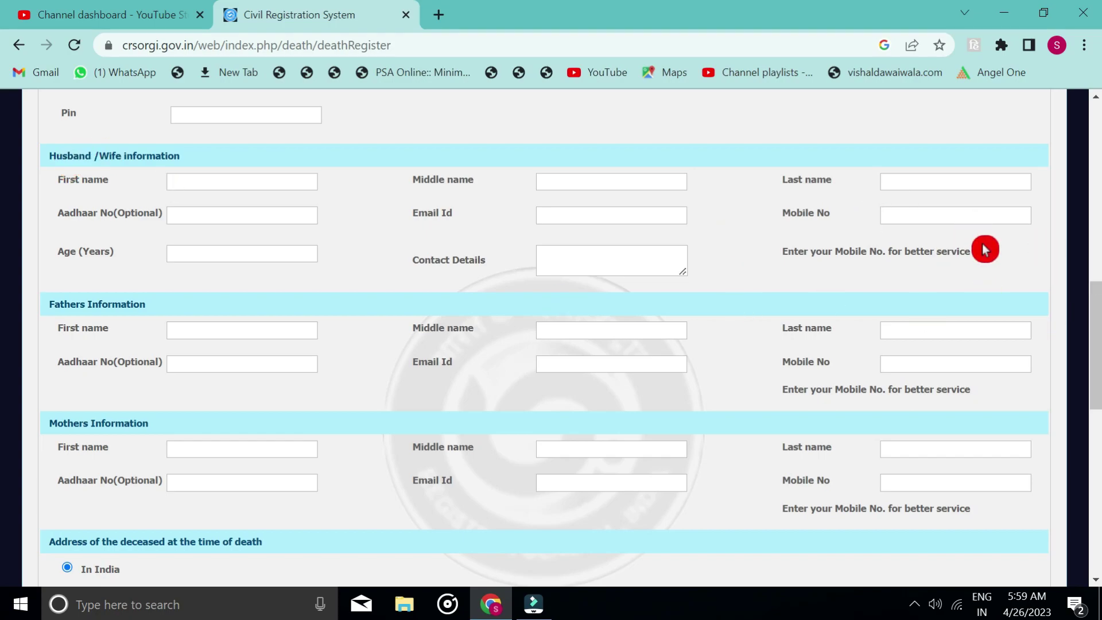
pyautogui.click(189, 181)
pyautogui.click(550, 183)
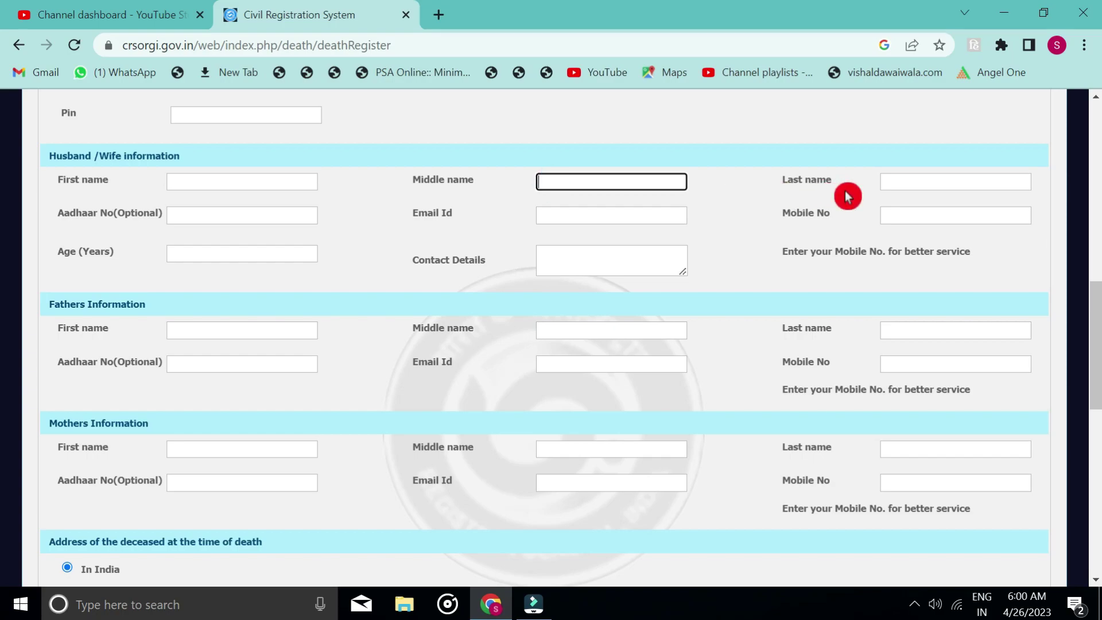
pyautogui.press('Tab')
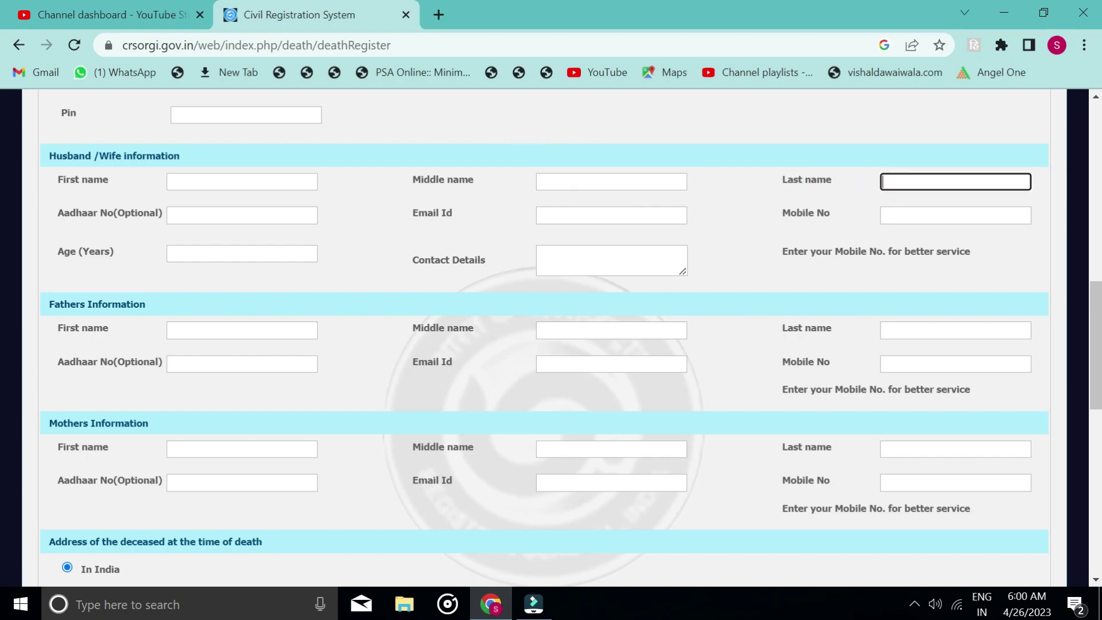
pyautogui.click(225, 216)
pyautogui.click(631, 218)
pyautogui.press('Tab')
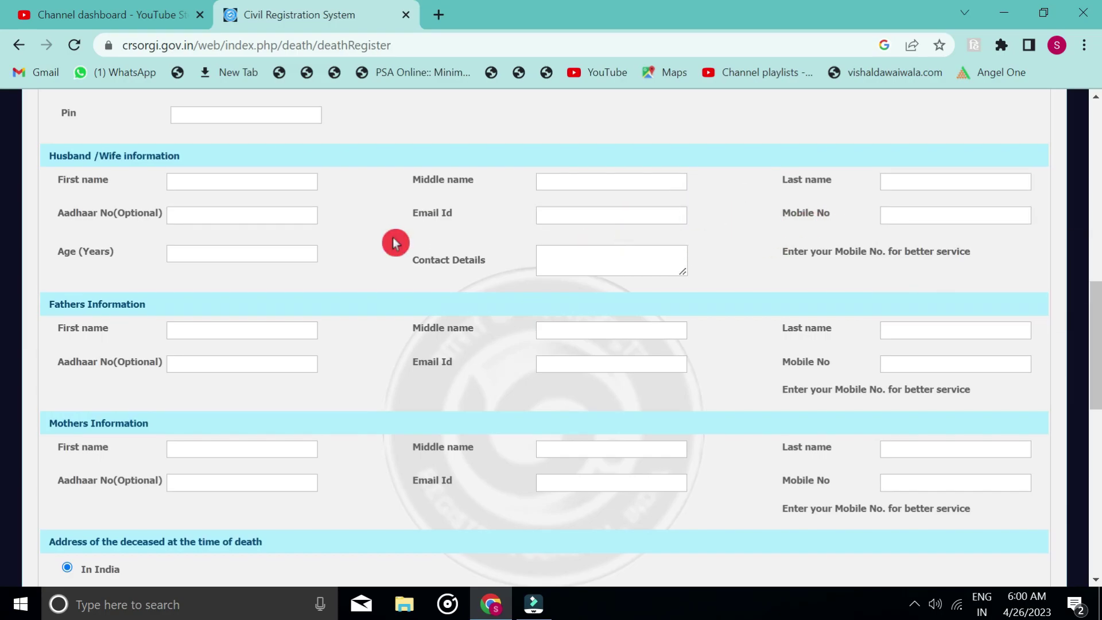
# Go through the father's name, Aadhaar number, email and mobile number fields.
pyautogui.scroll(-3, 394, 241)
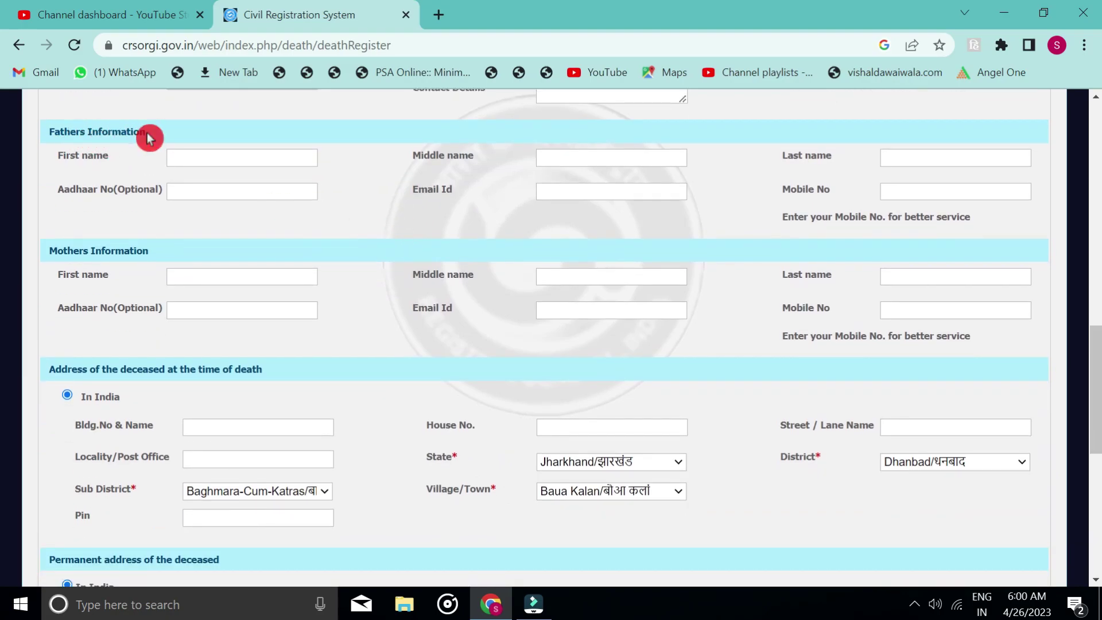
pyautogui.click(176, 158)
pyautogui.click(371, 166)
pyautogui.click(549, 157)
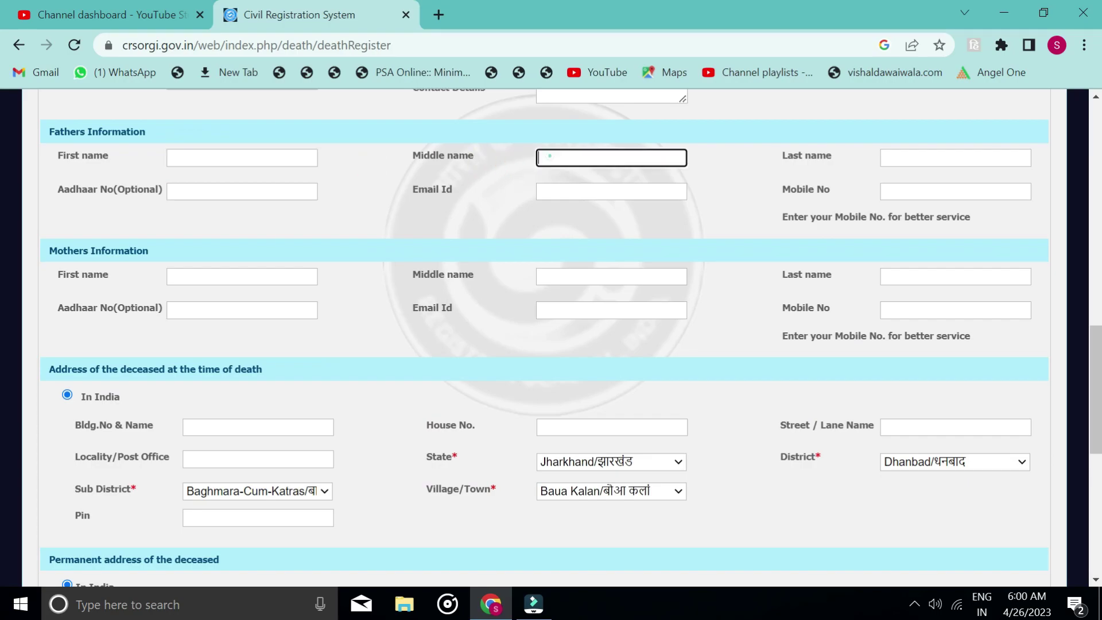
pyautogui.click(828, 161)
pyautogui.click(378, 164)
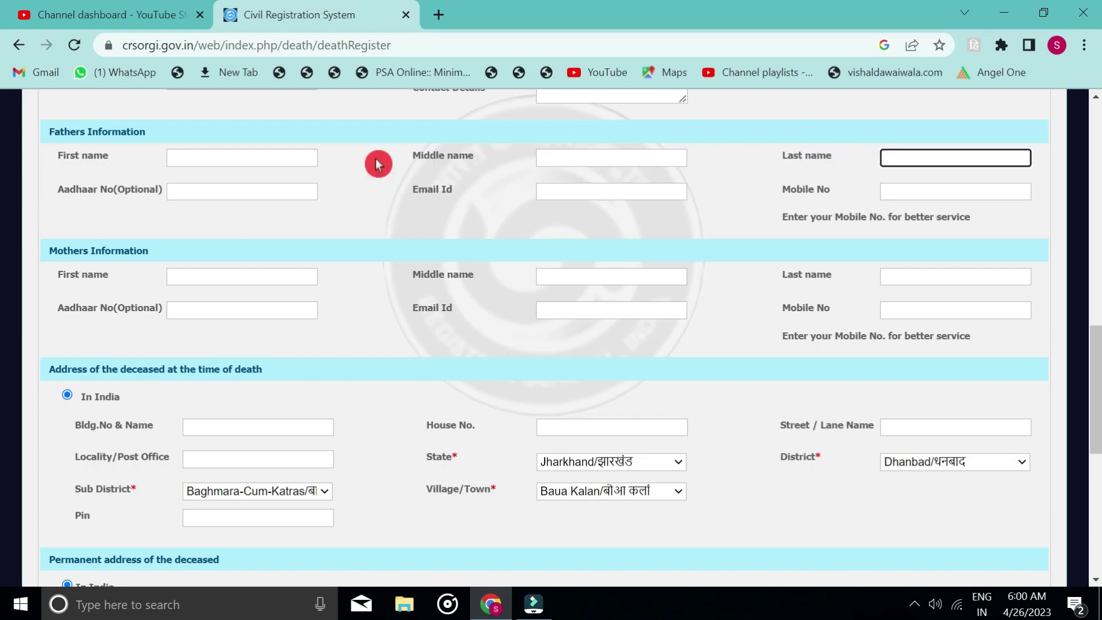
pyautogui.click(193, 187)
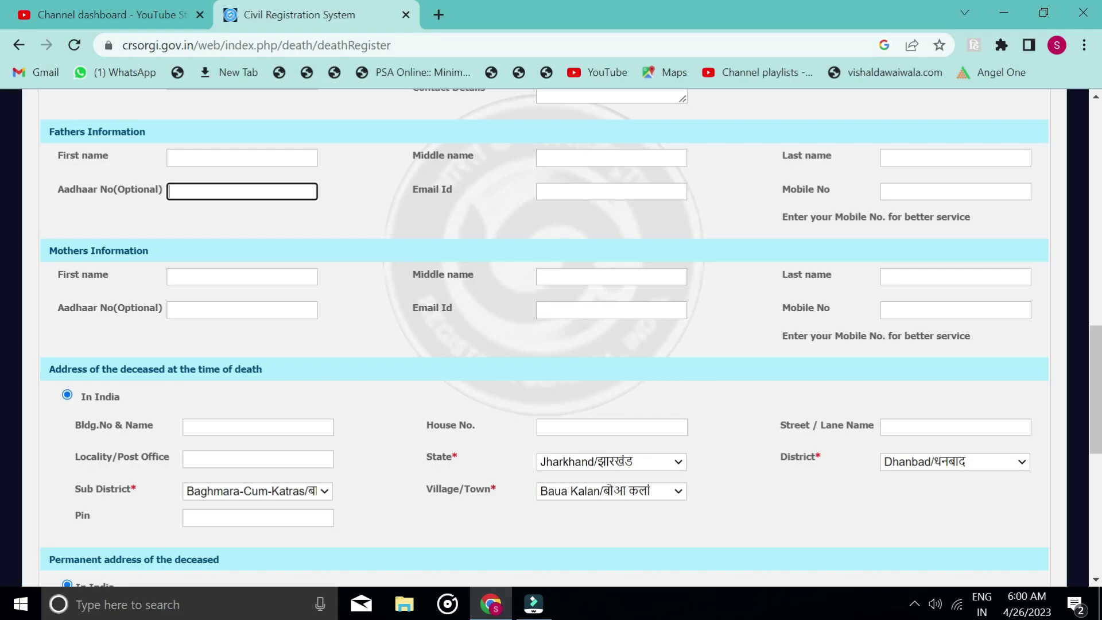
pyautogui.click(550, 190)
pyautogui.click(955, 191)
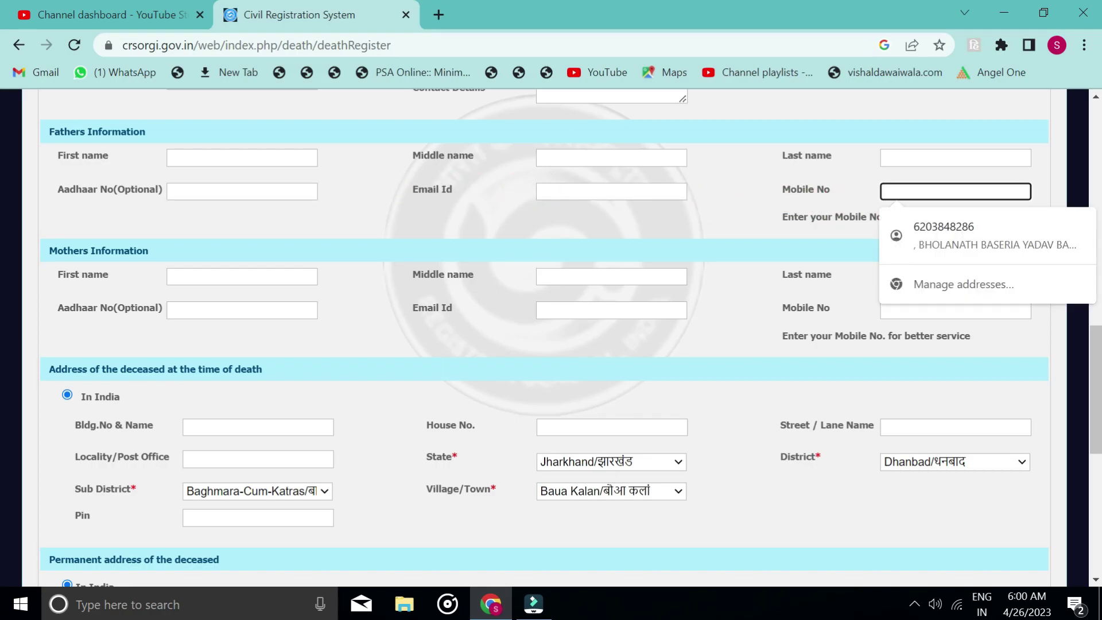
pyautogui.click(728, 229)
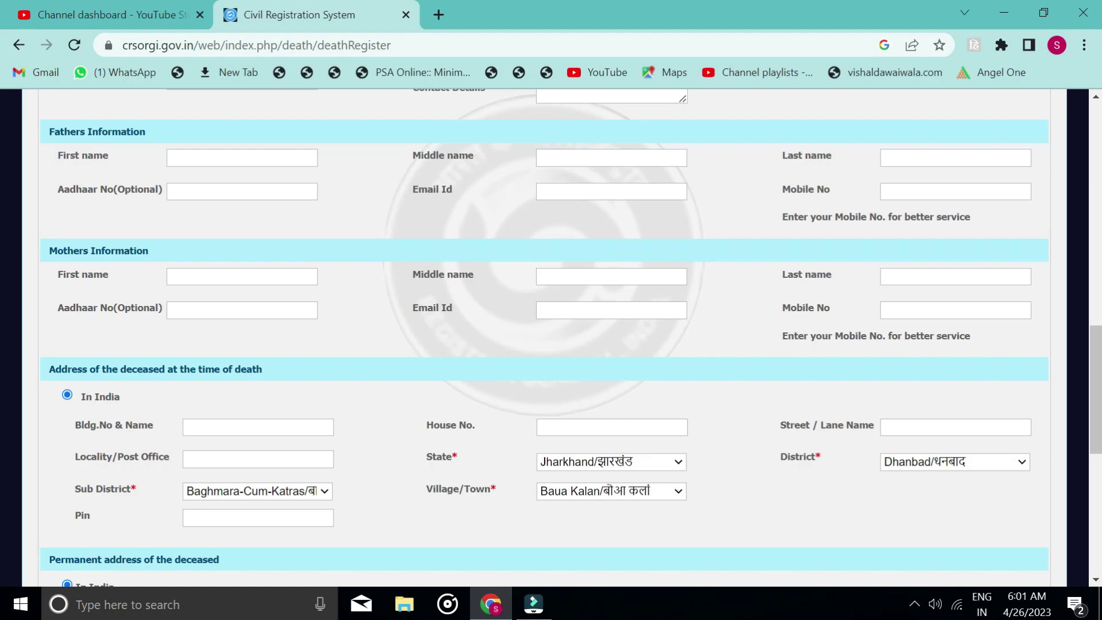
pyautogui.click(955, 191)
# Review the mother's details, the deceased's address at the time of death and the permanent address, checking the State choice in both addresses.
pyautogui.scroll(-2, 689, 222)
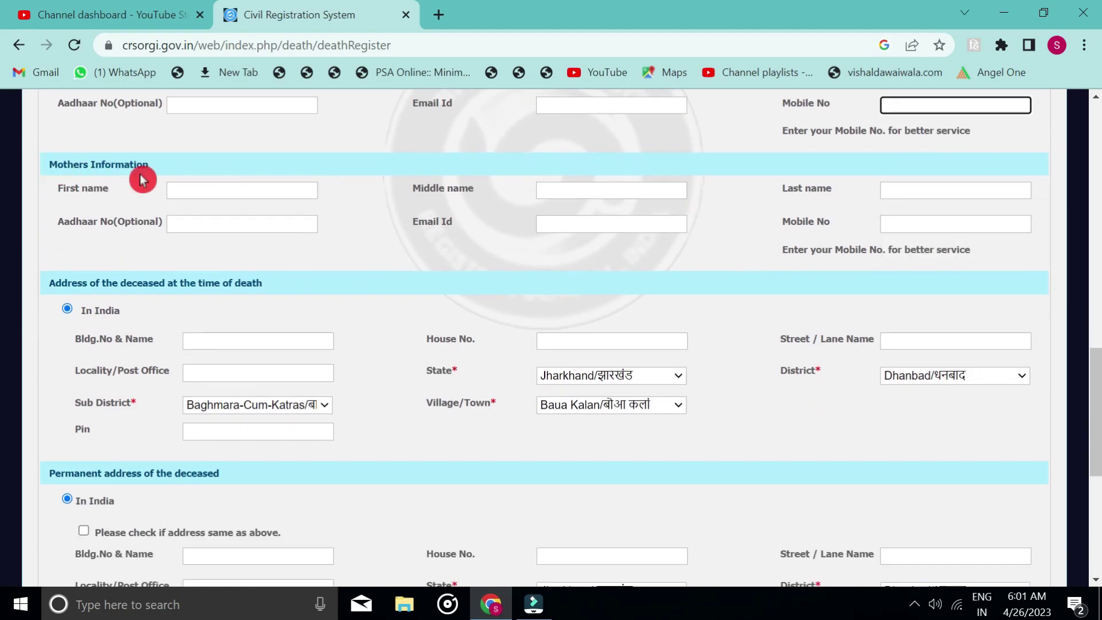
pyautogui.scroll(3, 413, 222)
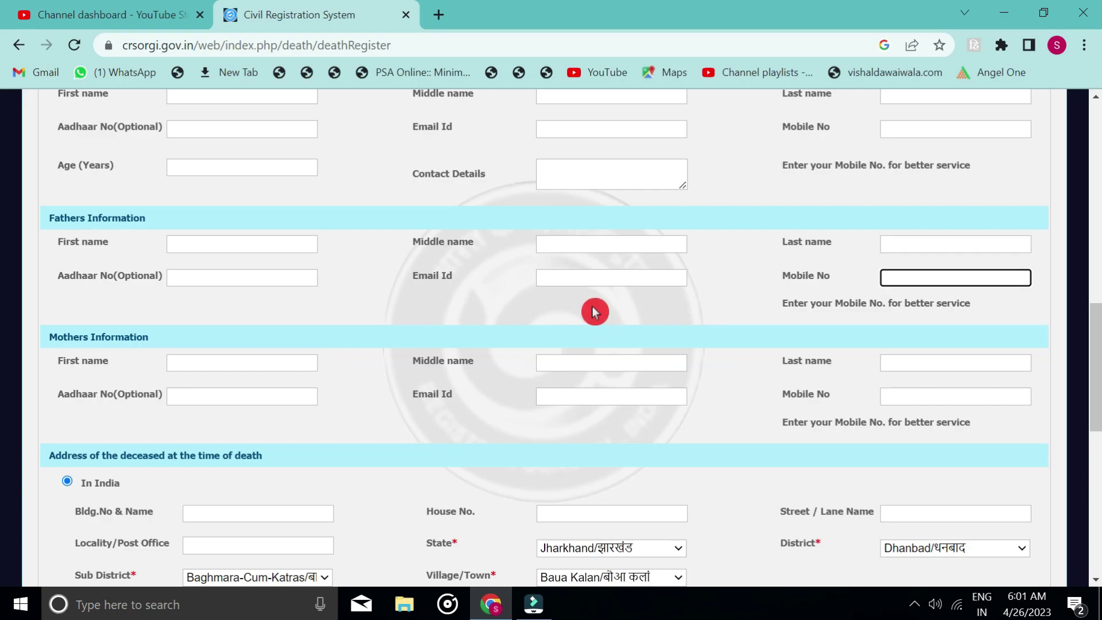
pyautogui.scroll(-6, 595, 312)
pyautogui.scroll(3, 453, 282)
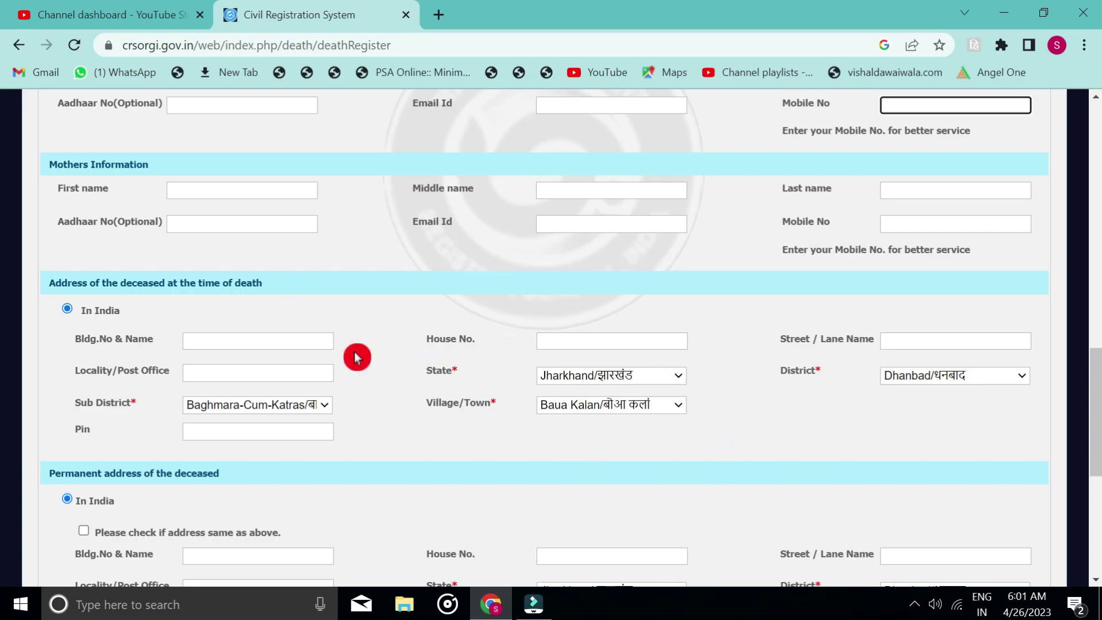
pyautogui.click(567, 376)
pyautogui.click(594, 309)
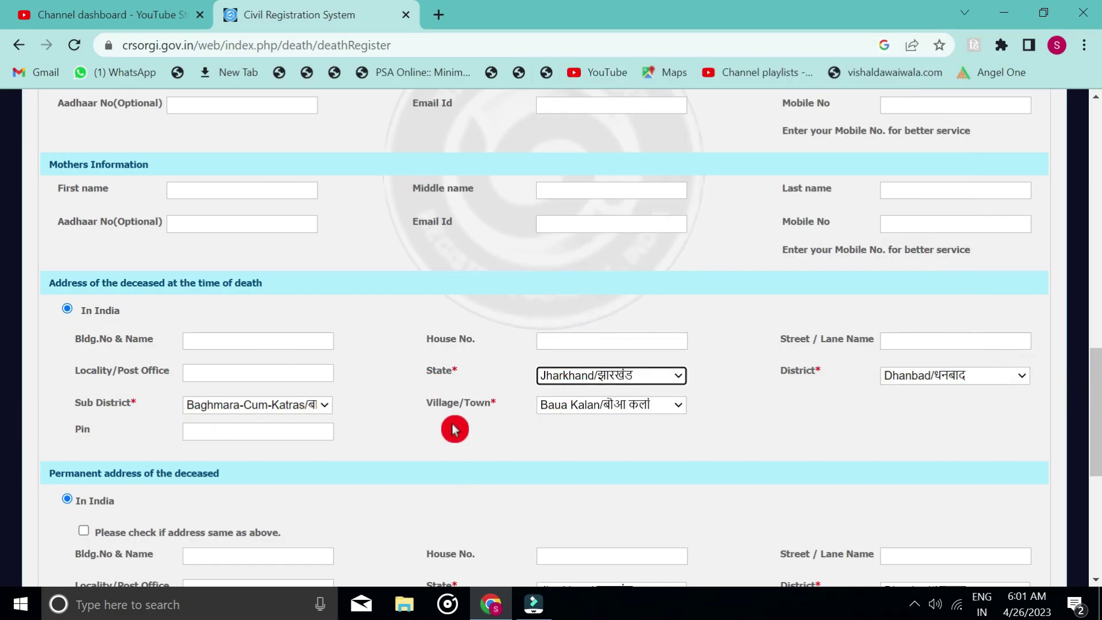
pyautogui.scroll(-3, 455, 429)
pyautogui.scroll(-1, 454, 429)
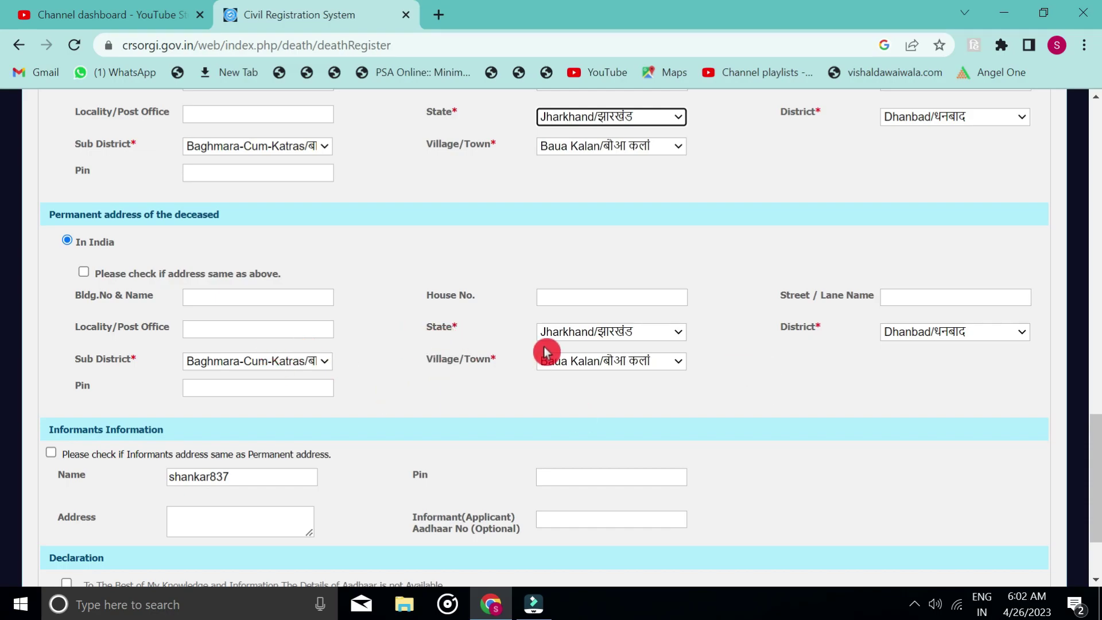
pyautogui.click(562, 336)
pyautogui.click(562, 340)
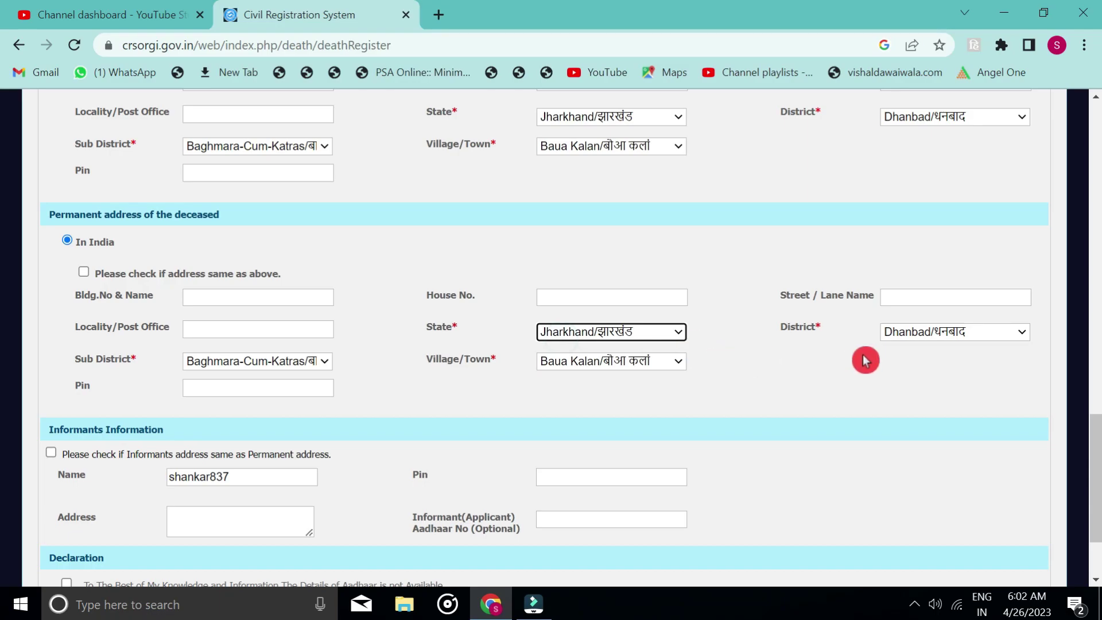
# Mark the informant's address as the same as the permanent address.
pyautogui.scroll(-1, 866, 361)
pyautogui.scroll(-1, 865, 361)
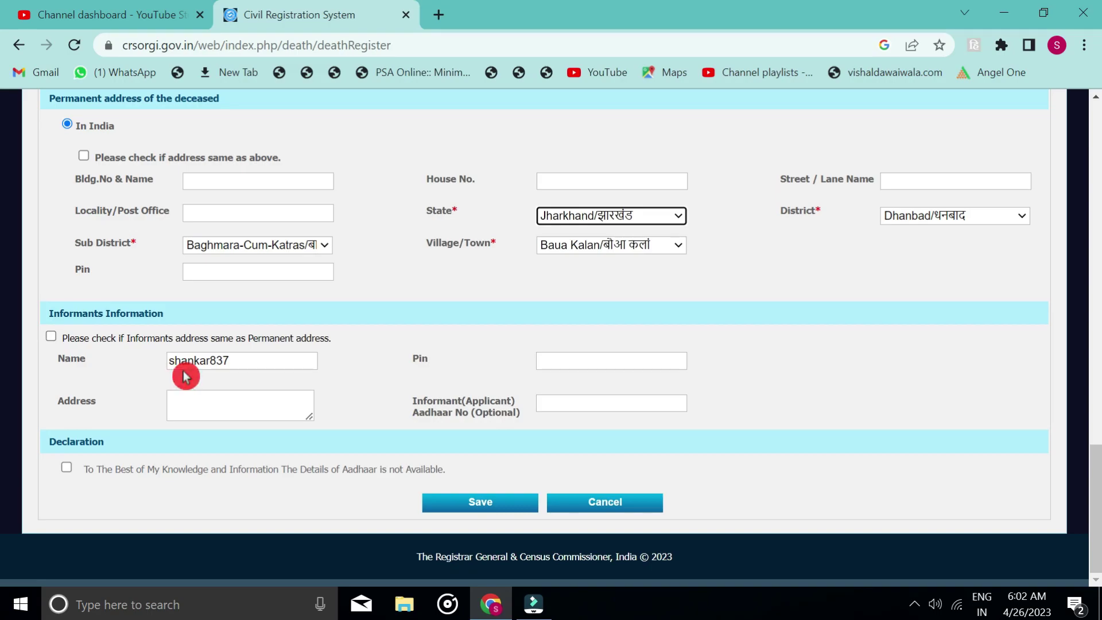
pyautogui.click(52, 338)
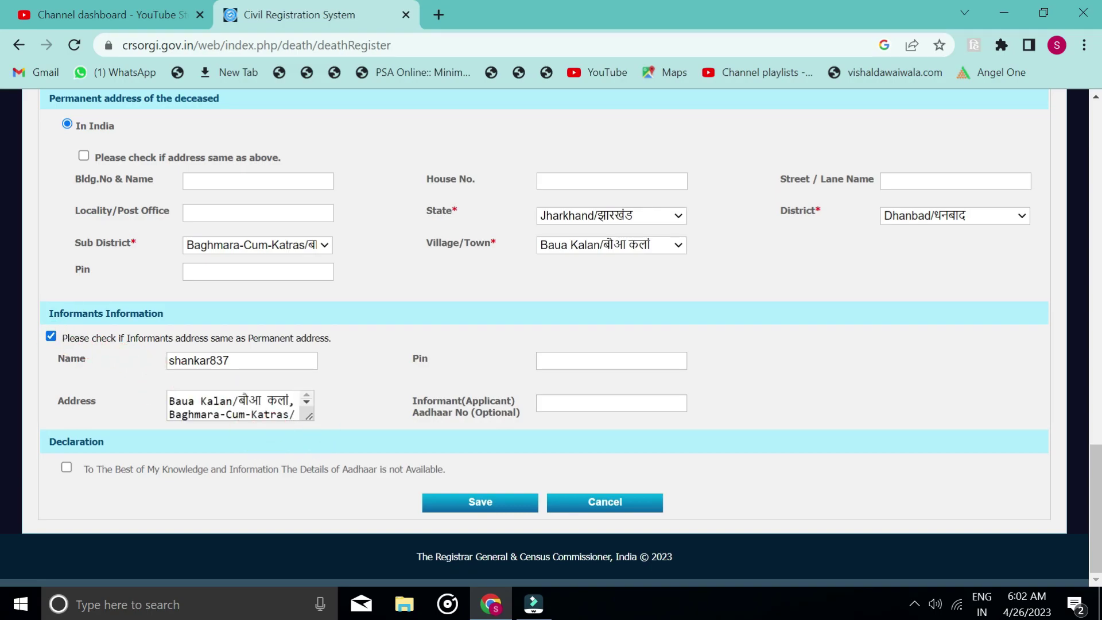
# Declare that the Aadhaar details are not available and save the legal information part of the death registration.
pyautogui.click(580, 405)
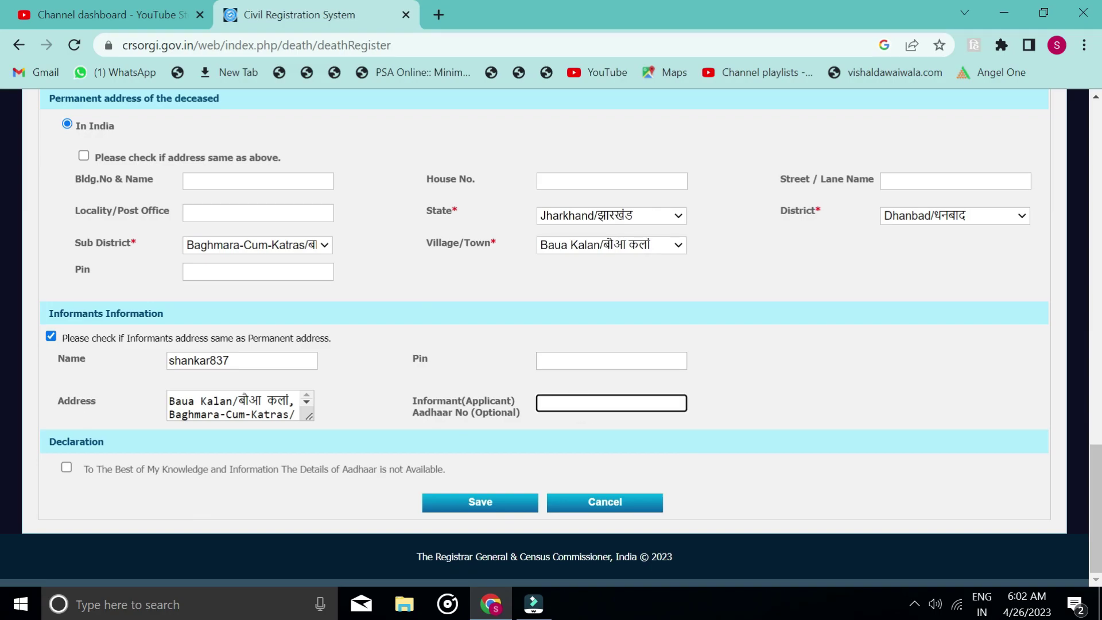
pyautogui.click(777, 384)
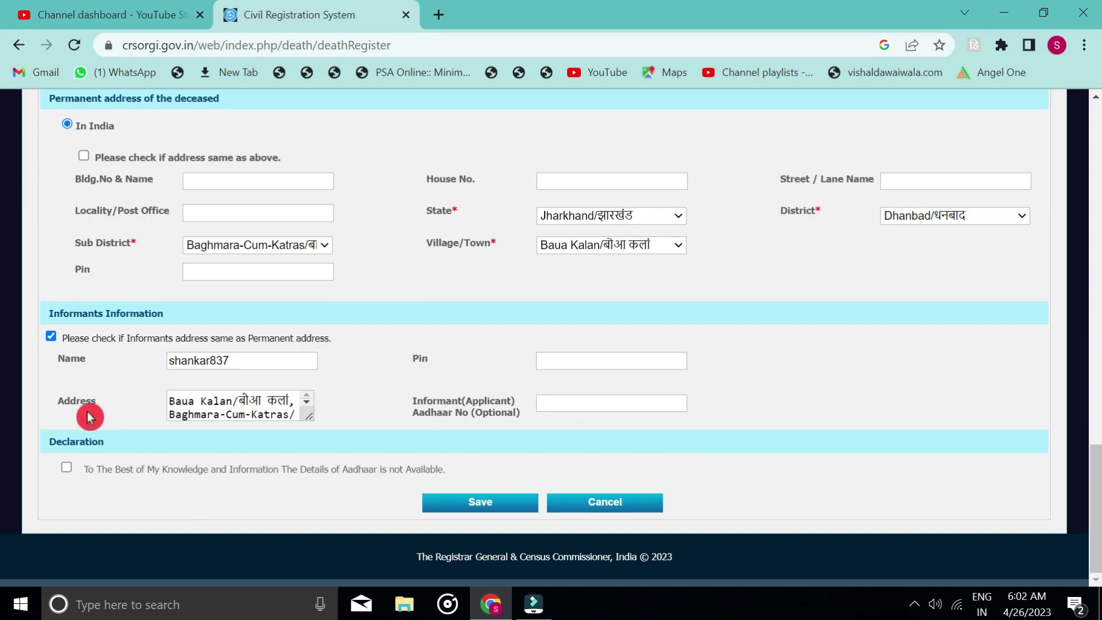
pyautogui.click(69, 467)
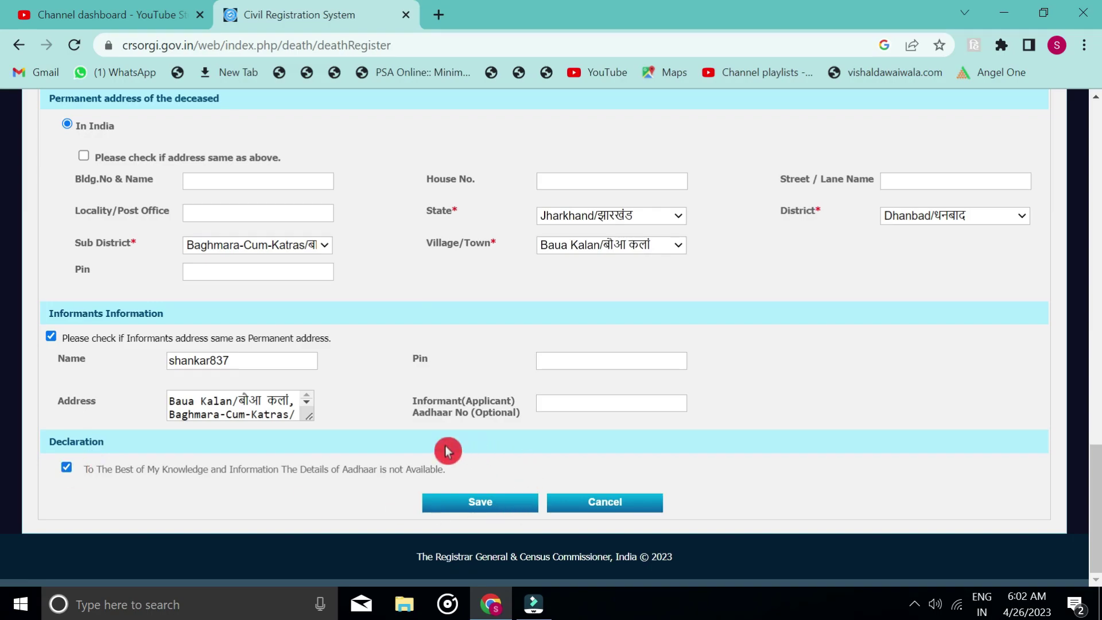
pyautogui.click(480, 501)
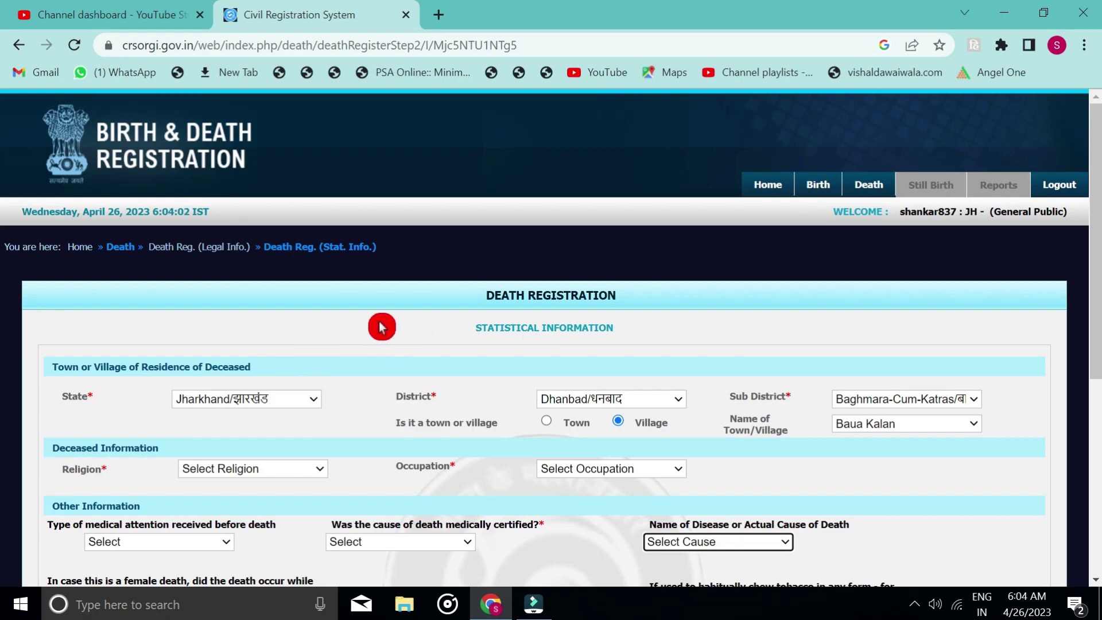
# Set the deceased's religion to Hindu and the occupation to Non worker in the statistical information.
pyautogui.scroll(-1, 794, 323)
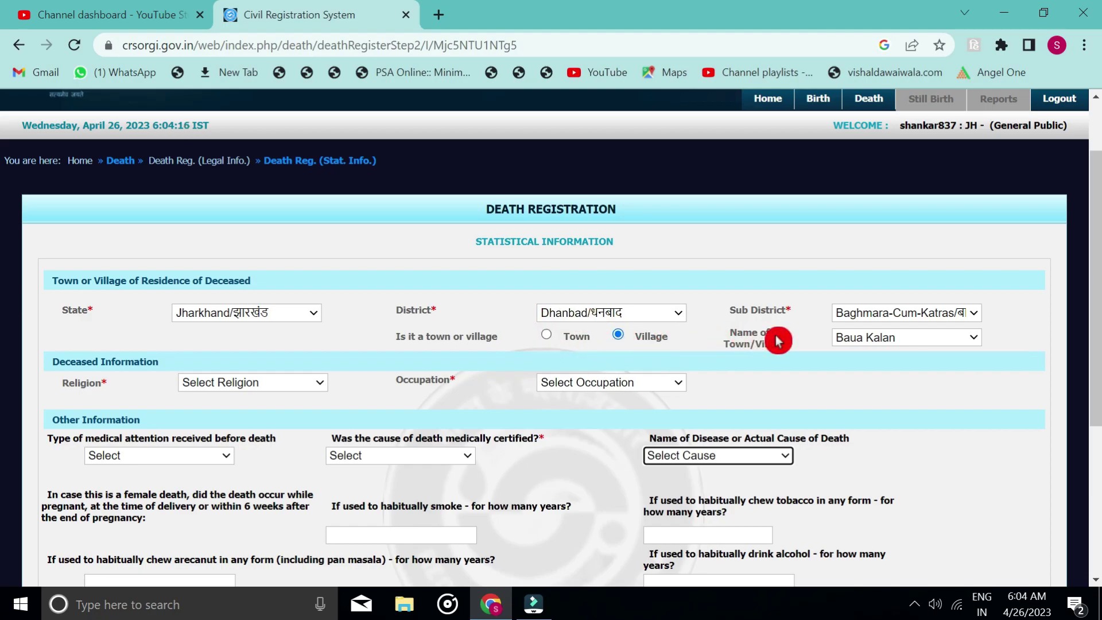
pyautogui.scroll(1, 20, 291)
pyautogui.scroll(-3, 19, 292)
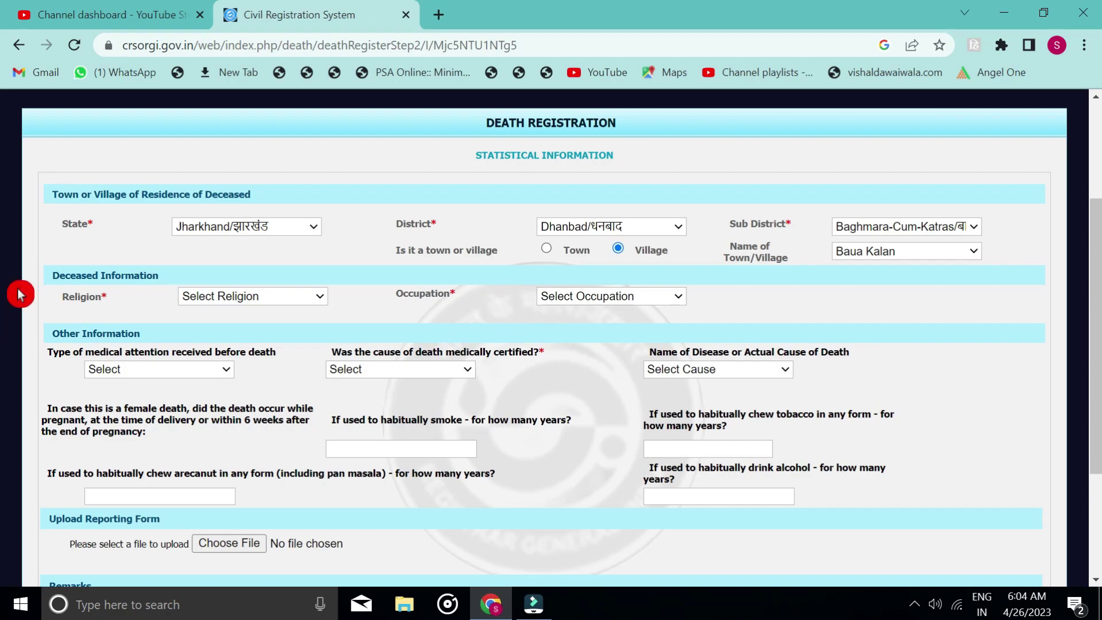
pyautogui.click(250, 295)
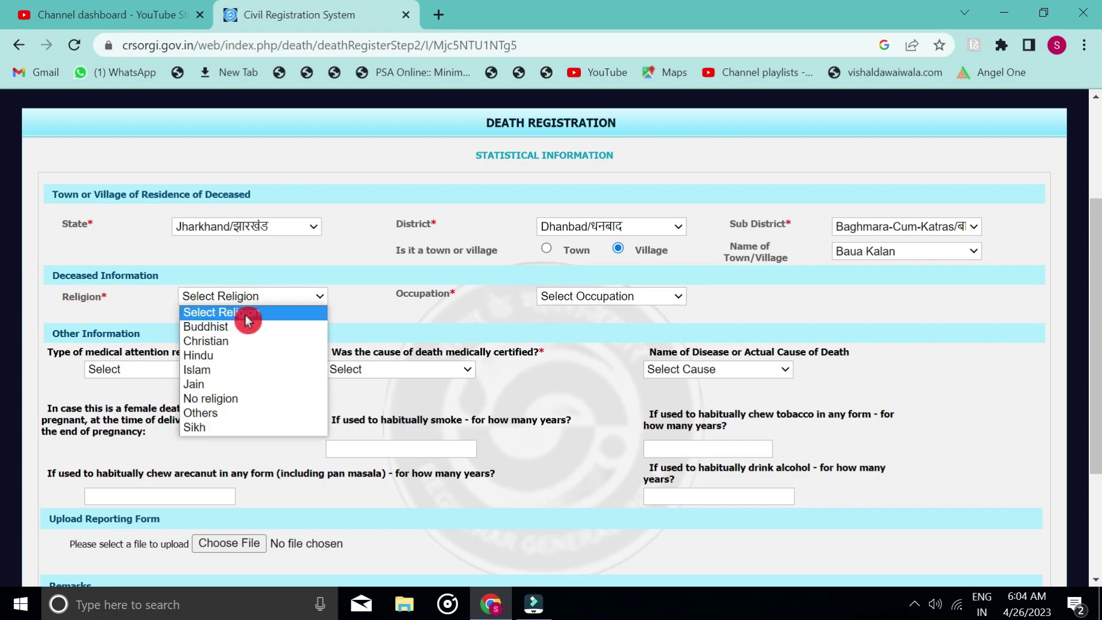
pyautogui.click(220, 361)
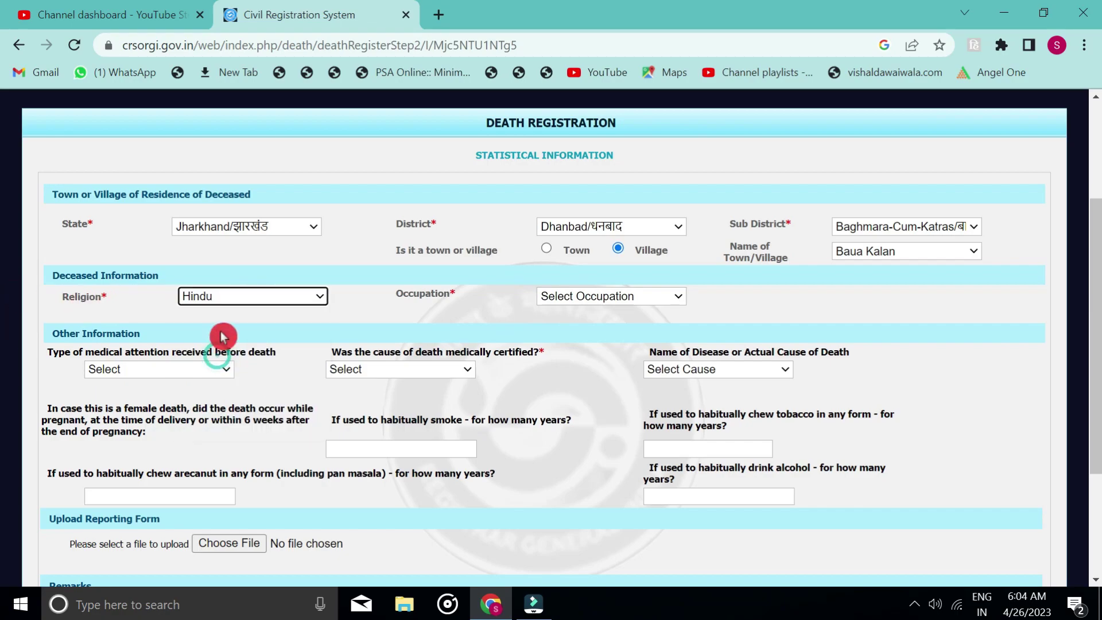
pyautogui.click(576, 297)
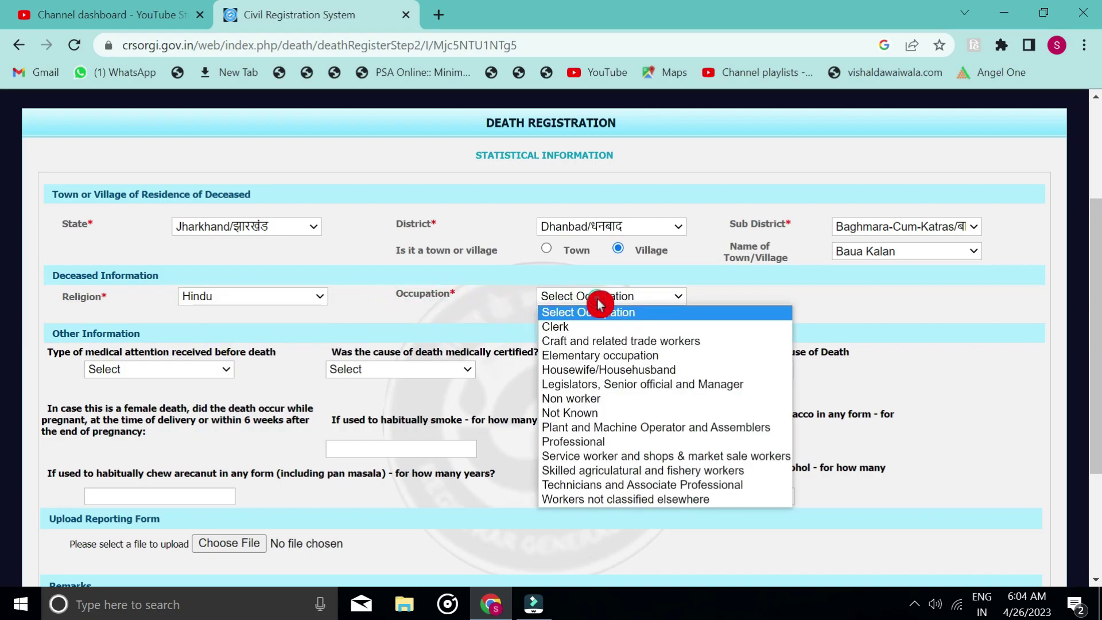
pyautogui.click(580, 401)
# Set the medical attention before death to No medical attention and the medically certified cause of death to No.
pyautogui.scroll(-1, 560, 359)
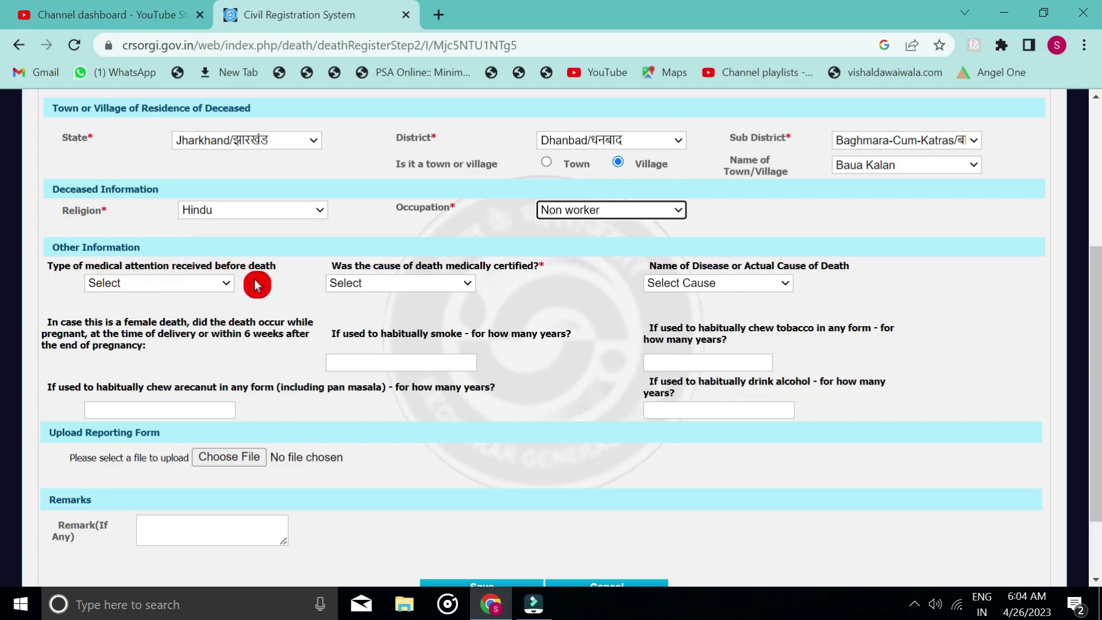
pyautogui.click(189, 284)
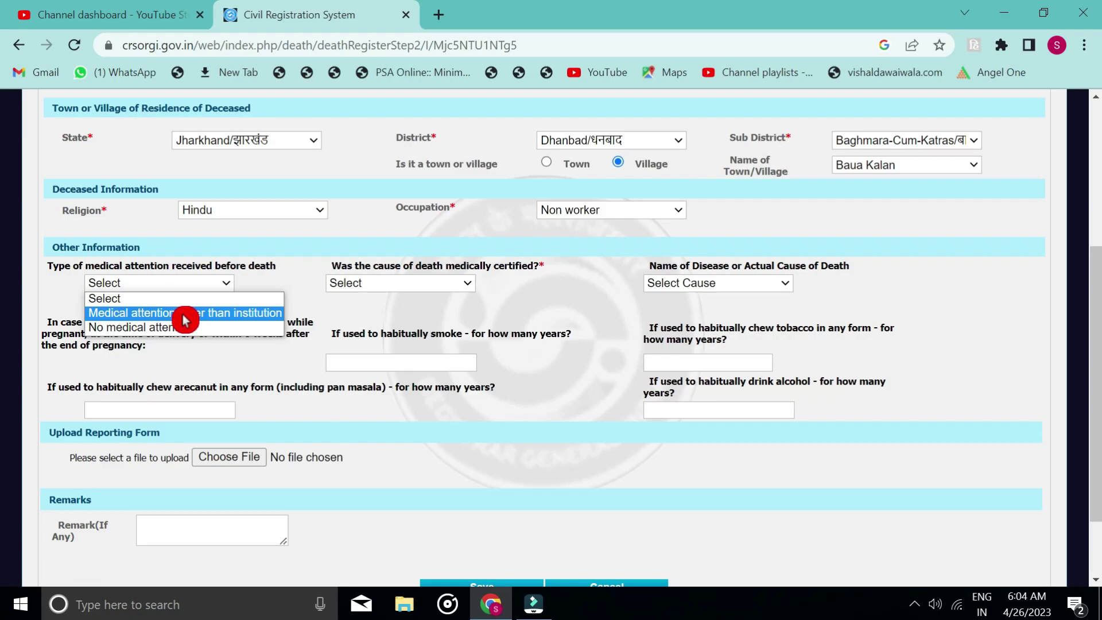
pyautogui.click(113, 331)
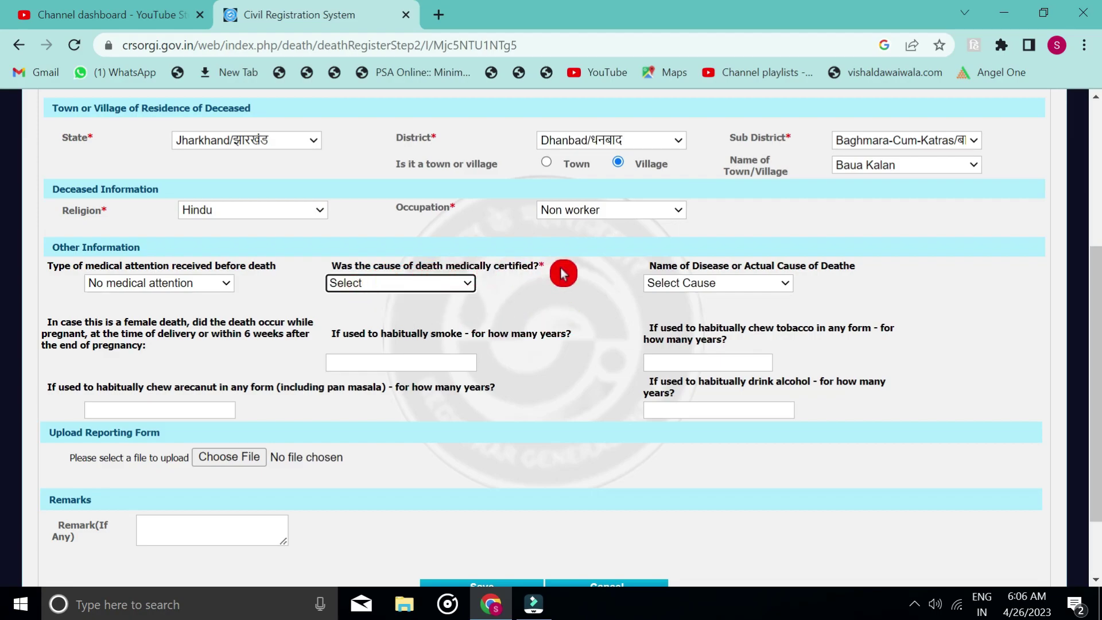
pyautogui.click(411, 289)
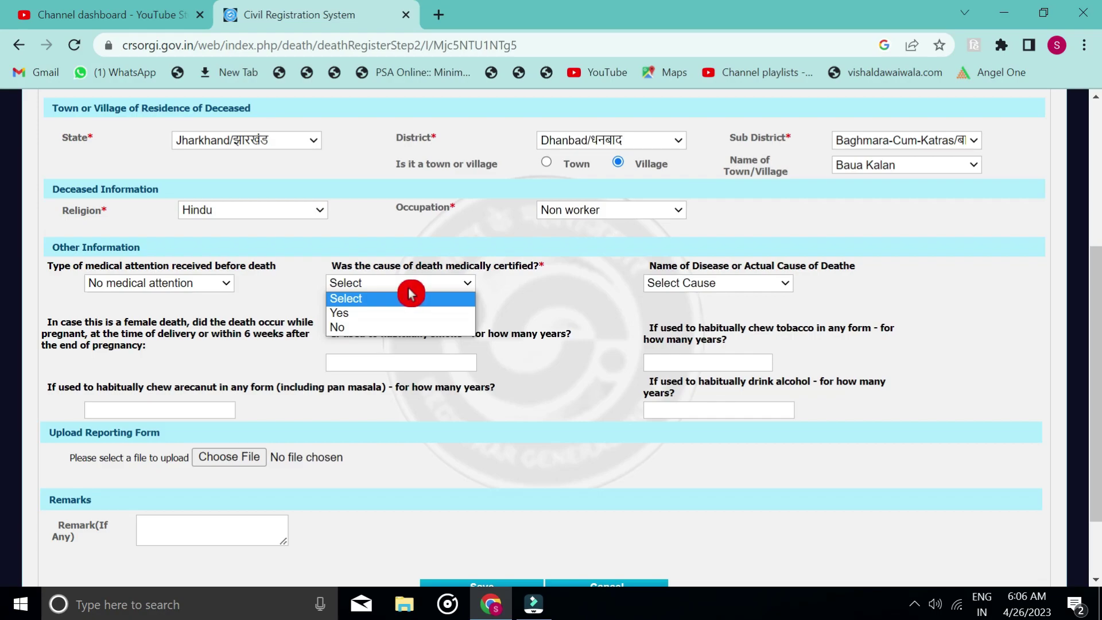
pyautogui.click(359, 328)
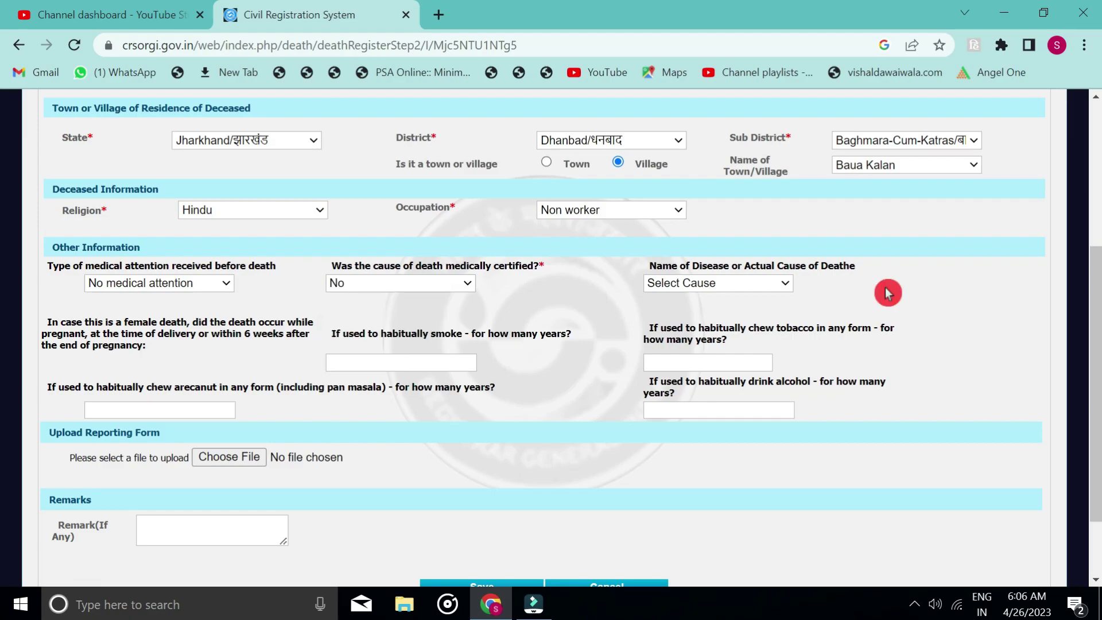
# Look through the list of diseases or causes of death and the habit, reporting form upload and remarks fields.
pyautogui.click(729, 287)
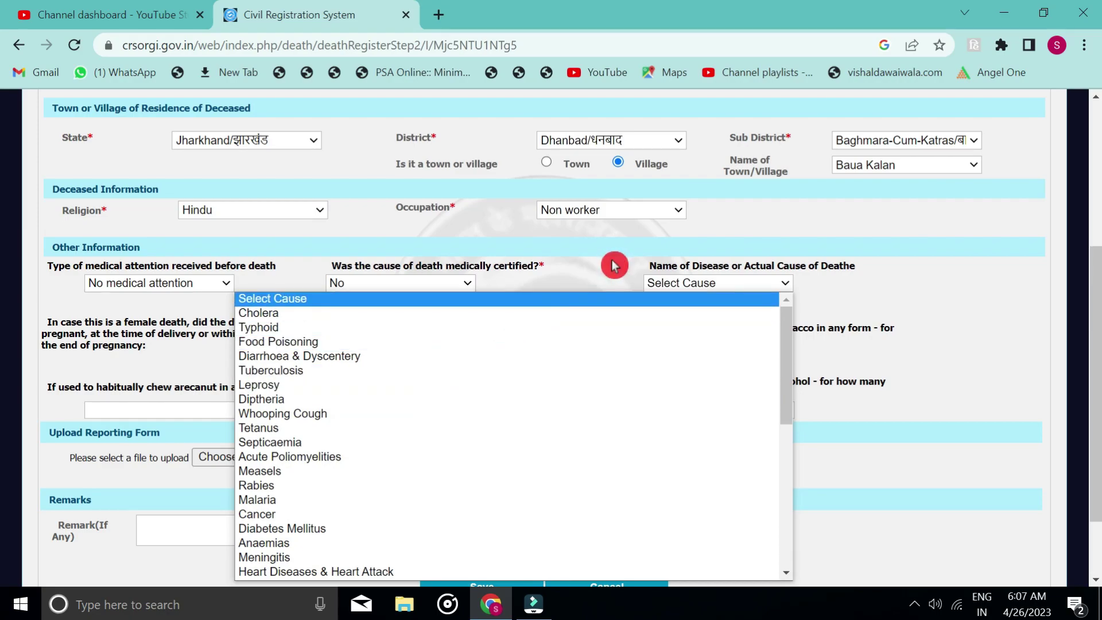
pyautogui.scroll(-2, 602, 262)
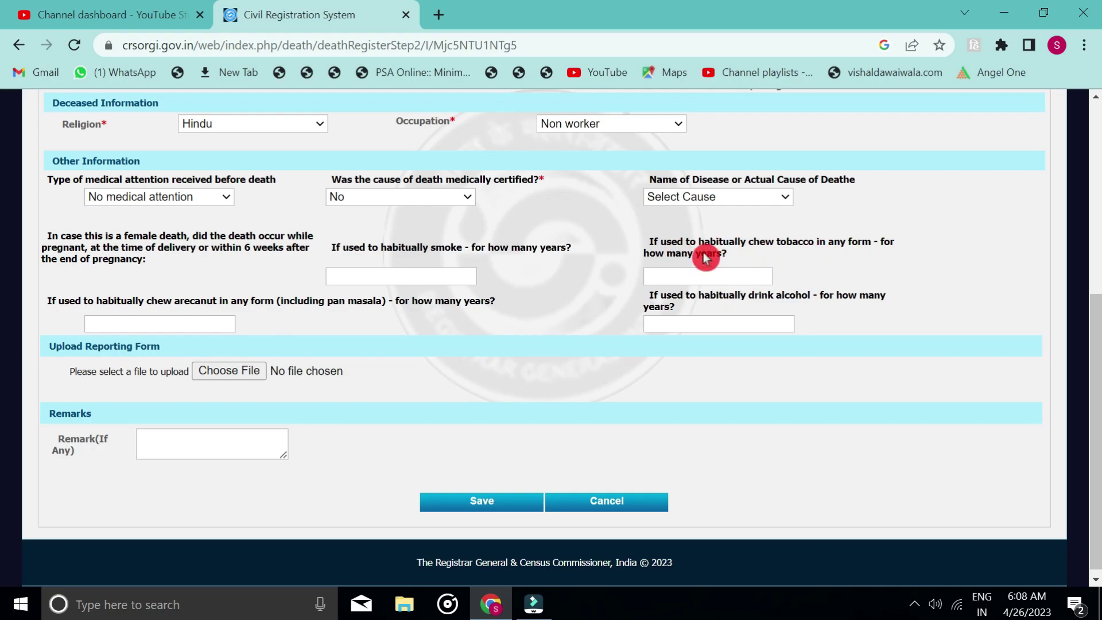
pyautogui.scroll(-1, 489, 325)
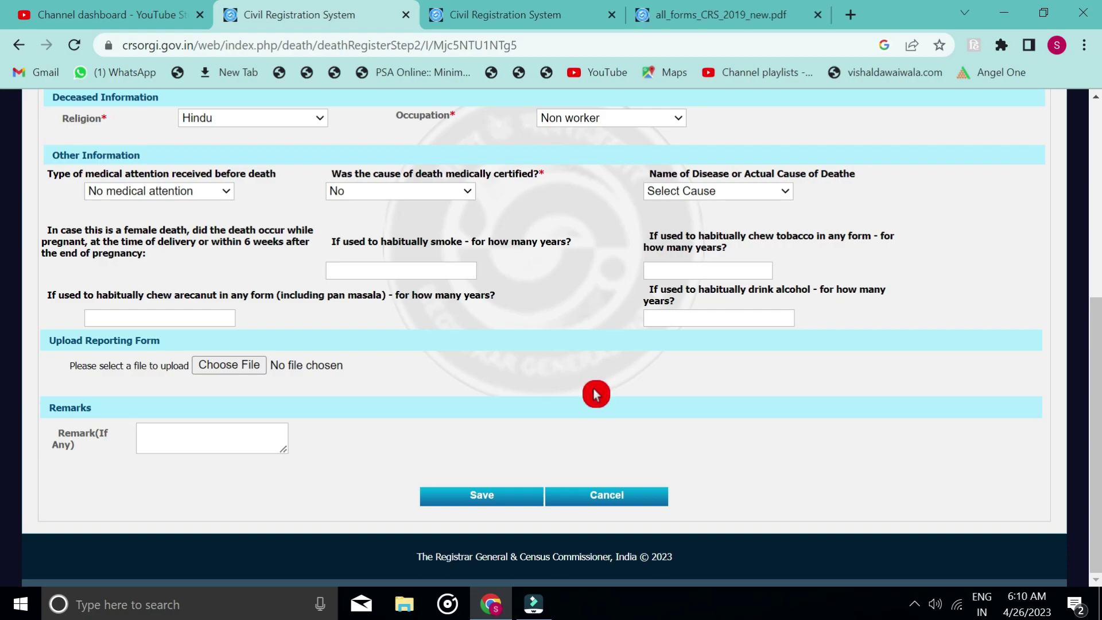
# Save the statistical information with the remark left blank and continue without uploading a reporting form.
pyautogui.click(212, 437)
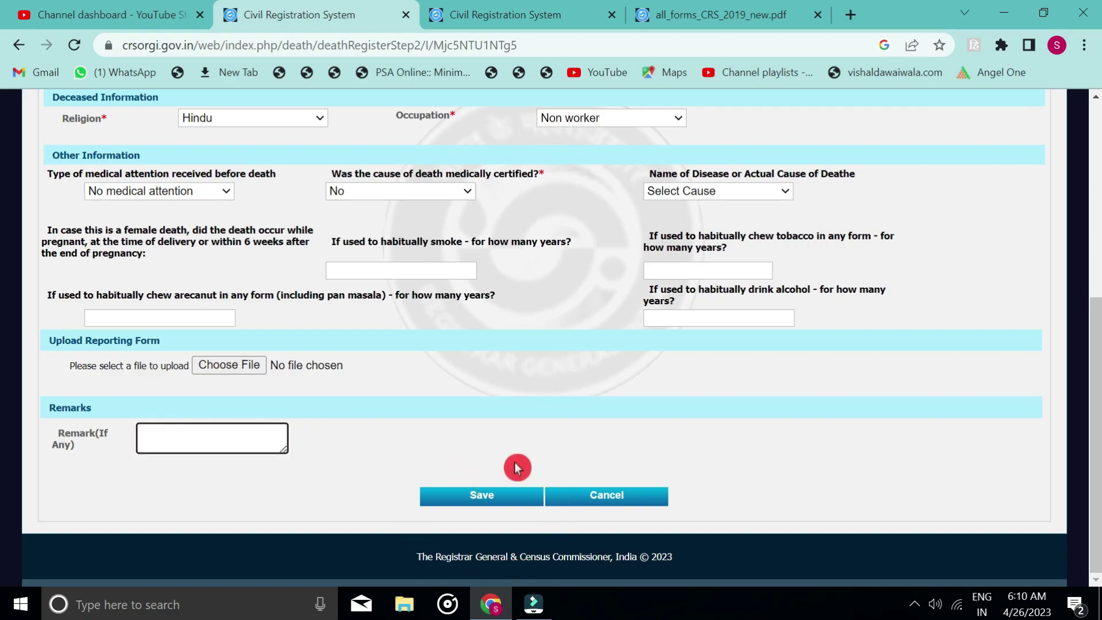
pyautogui.click(528, 495)
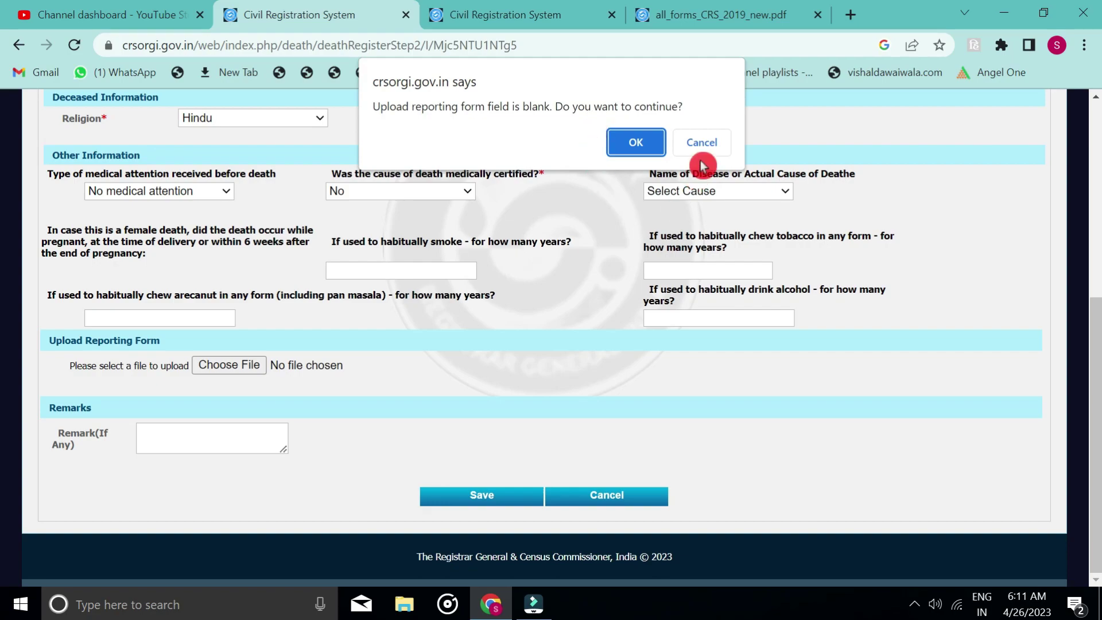
pyautogui.click(625, 148)
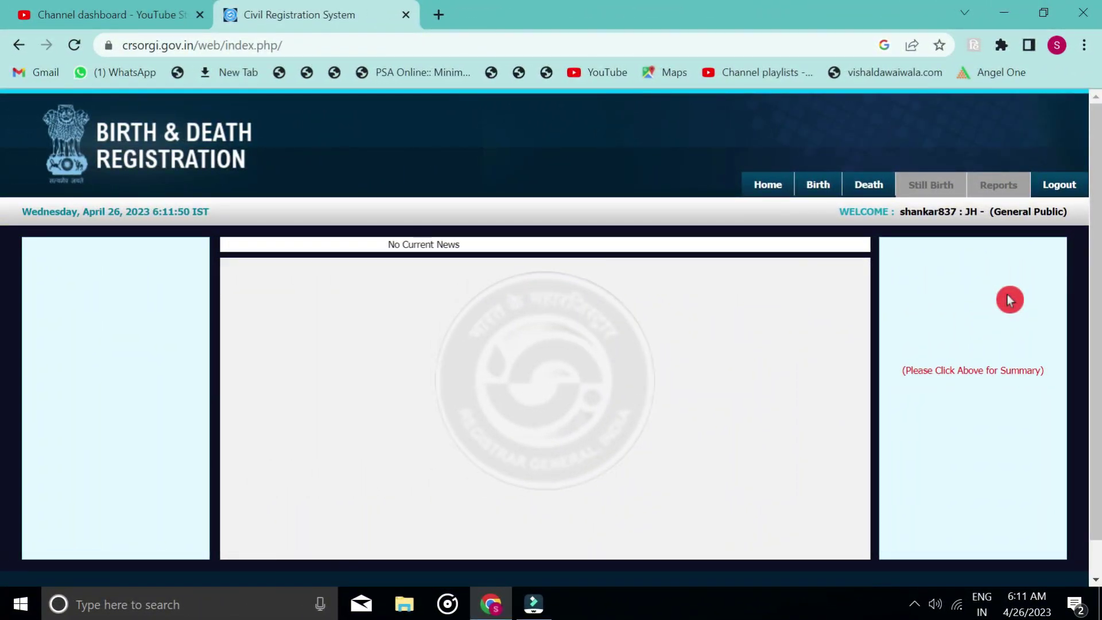
# Review the printable Form No. 1 death report down to the registrar section and the closing note.
pyautogui.moveTo(871, 190)
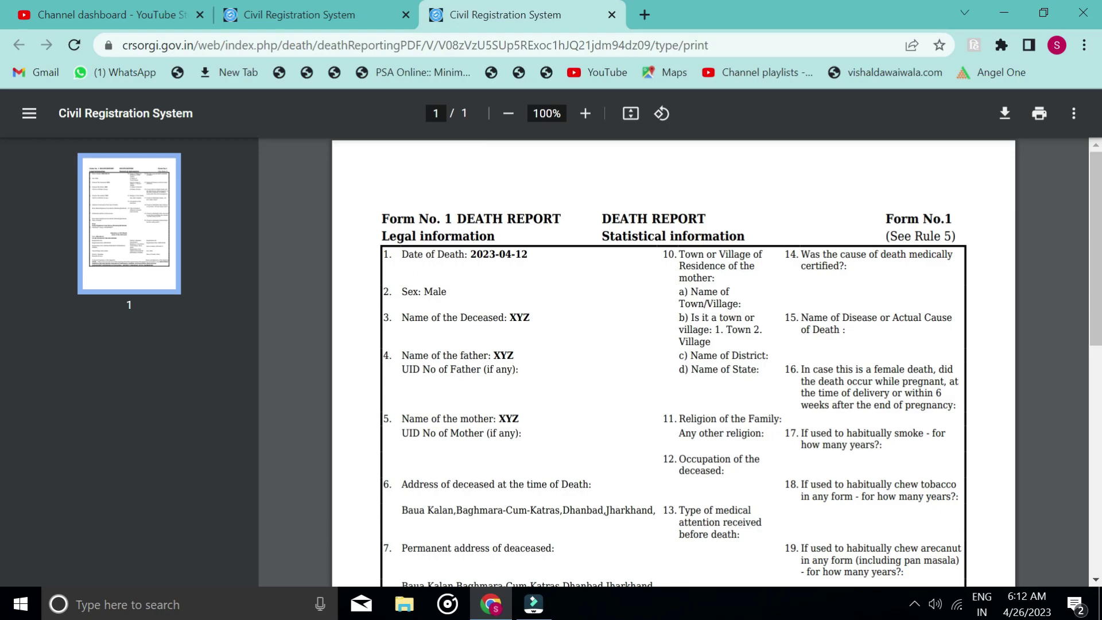
pyautogui.scroll(-10, 724, 353)
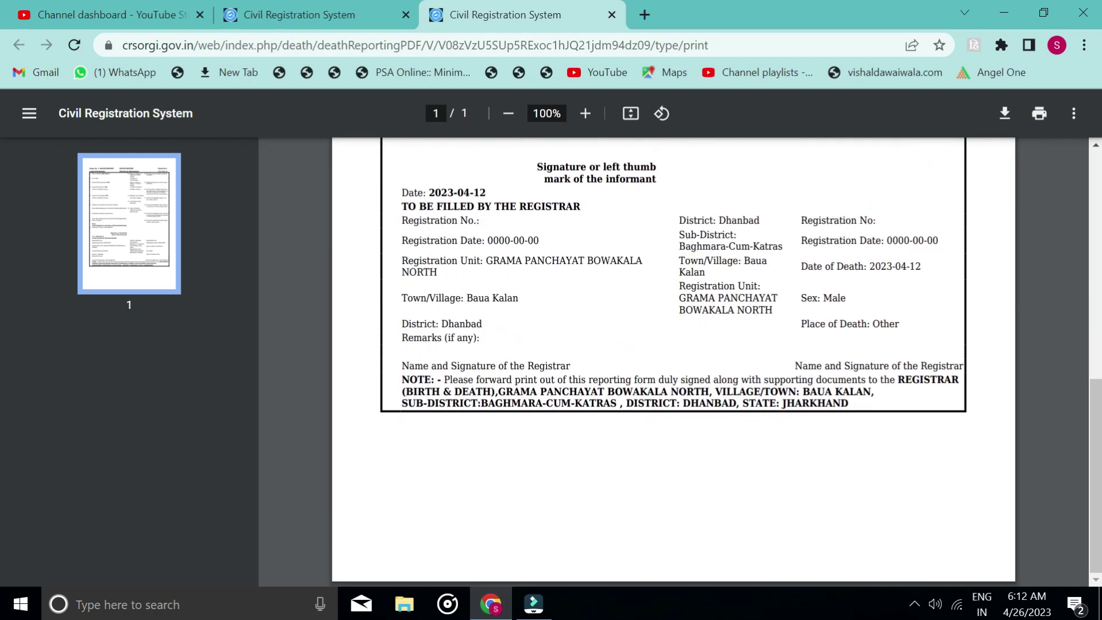